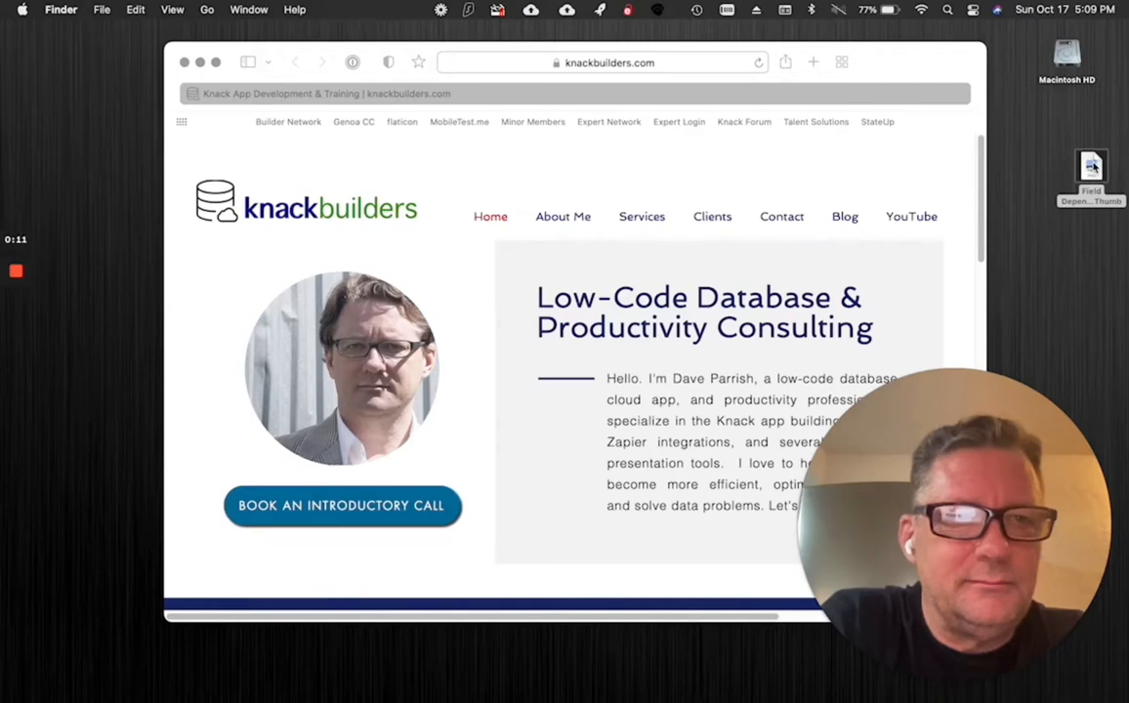
Open the Field Dependencies Thumb image from the desktop and position its window over the web page
double_click(1093, 168)
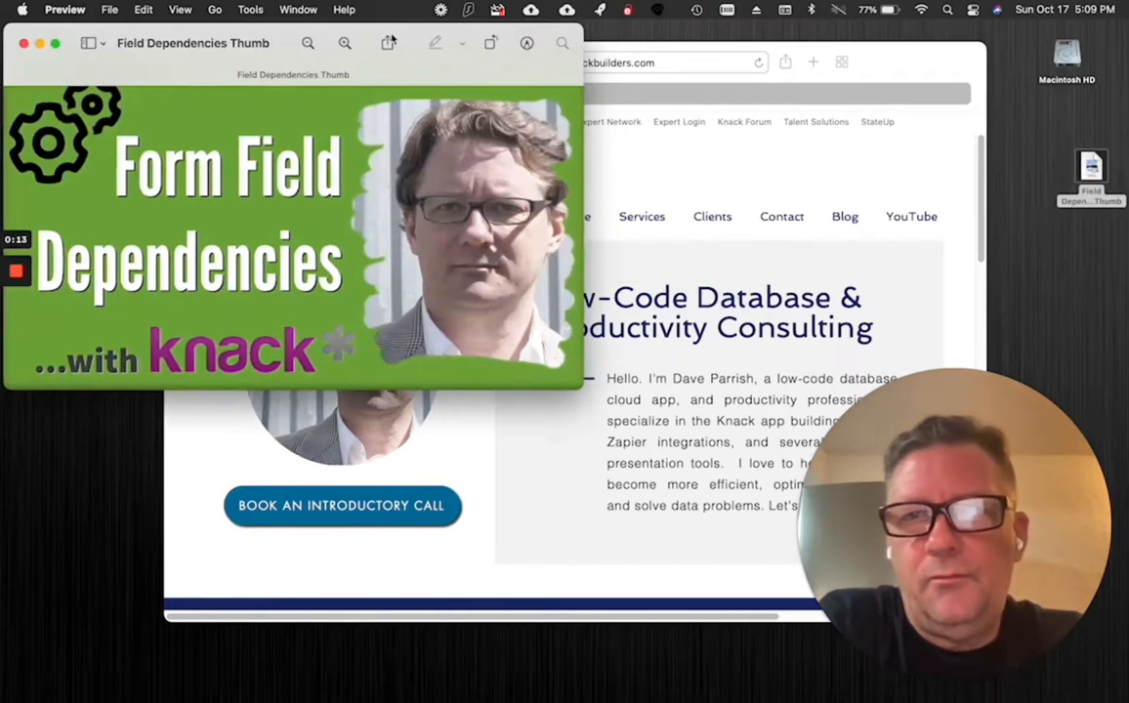
click(387, 43)
click(578, 97)
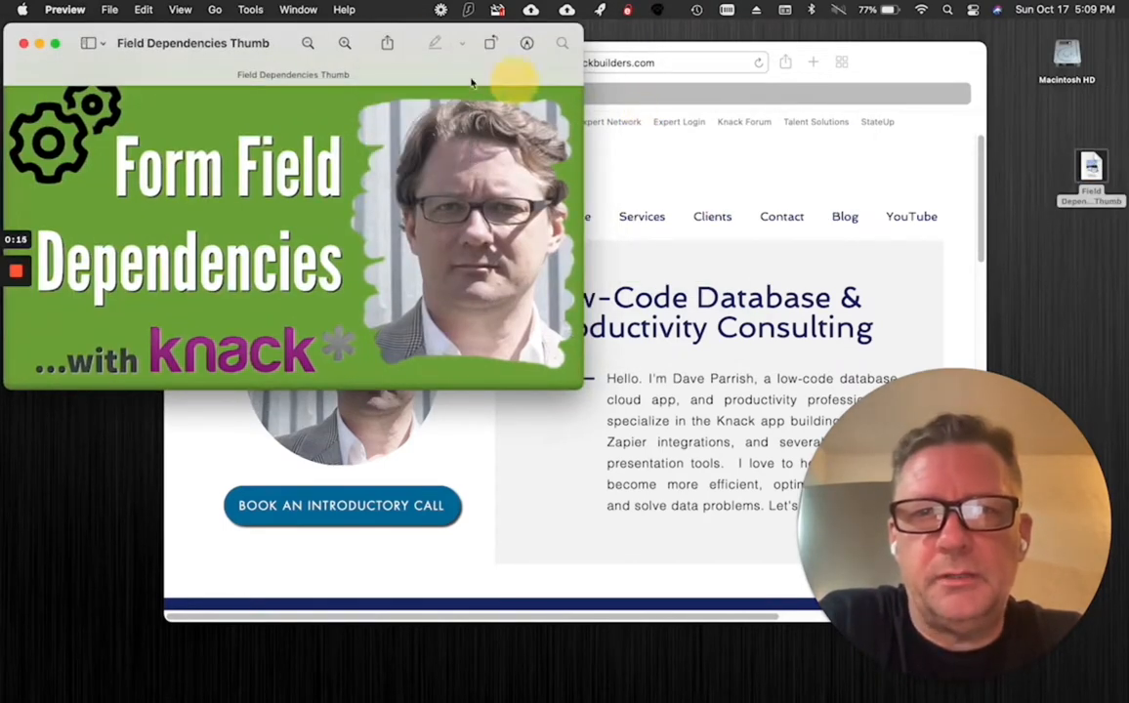
drag(415, 74, 645, 123)
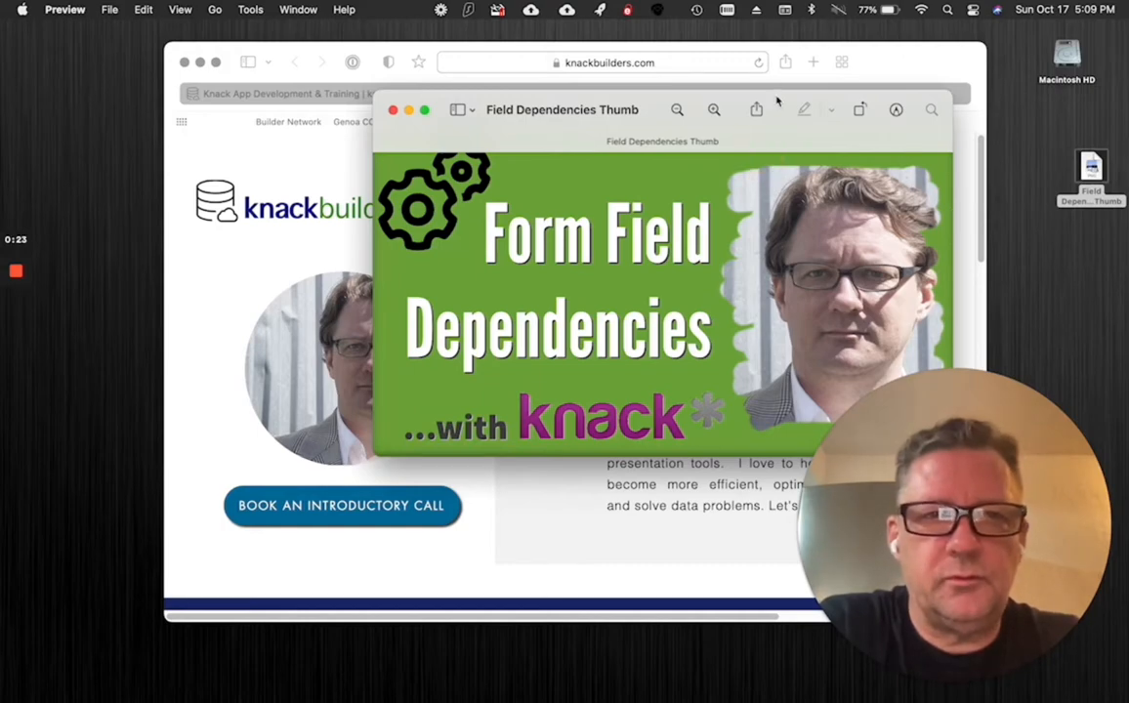
drag(777, 105, 598, 97)
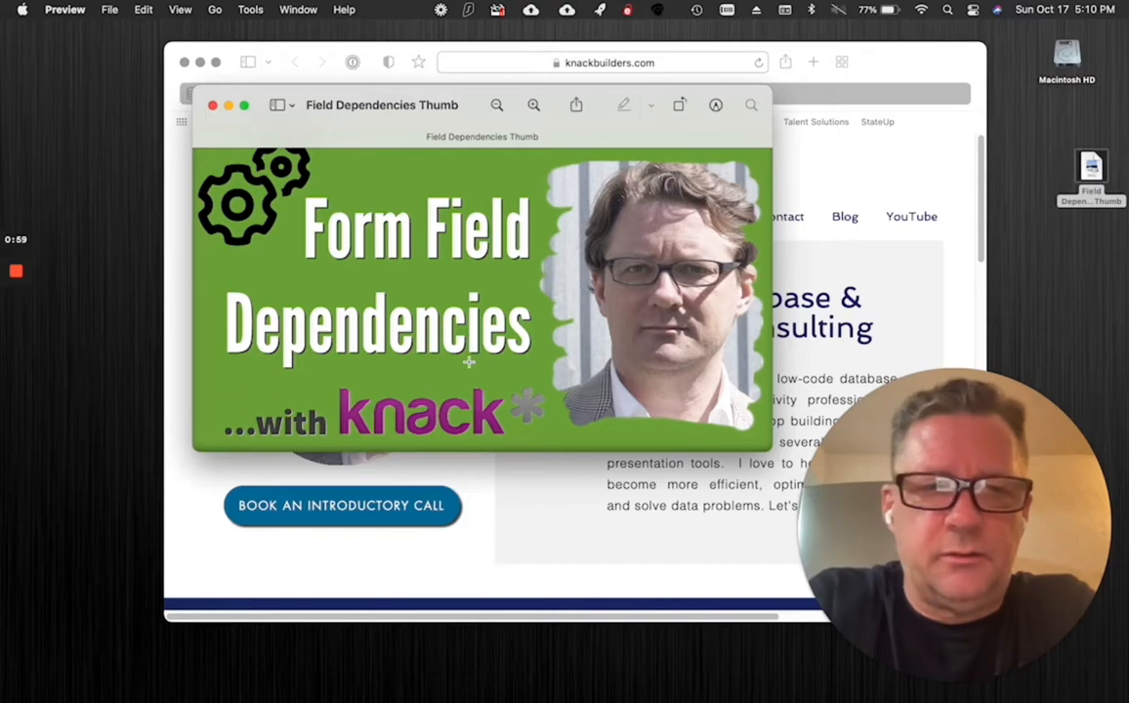
Close the thumbnail image and review the M01 Training & TA Record form down to its Cercle, Commune and Village fields
click(15, 272)
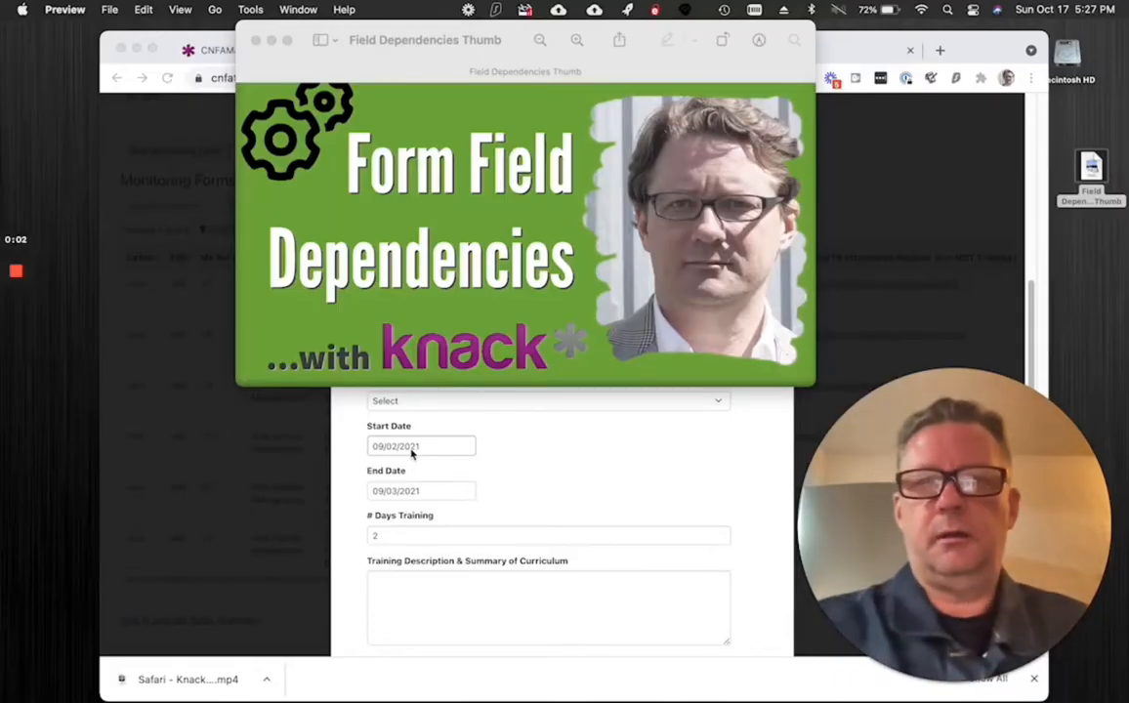
click(256, 42)
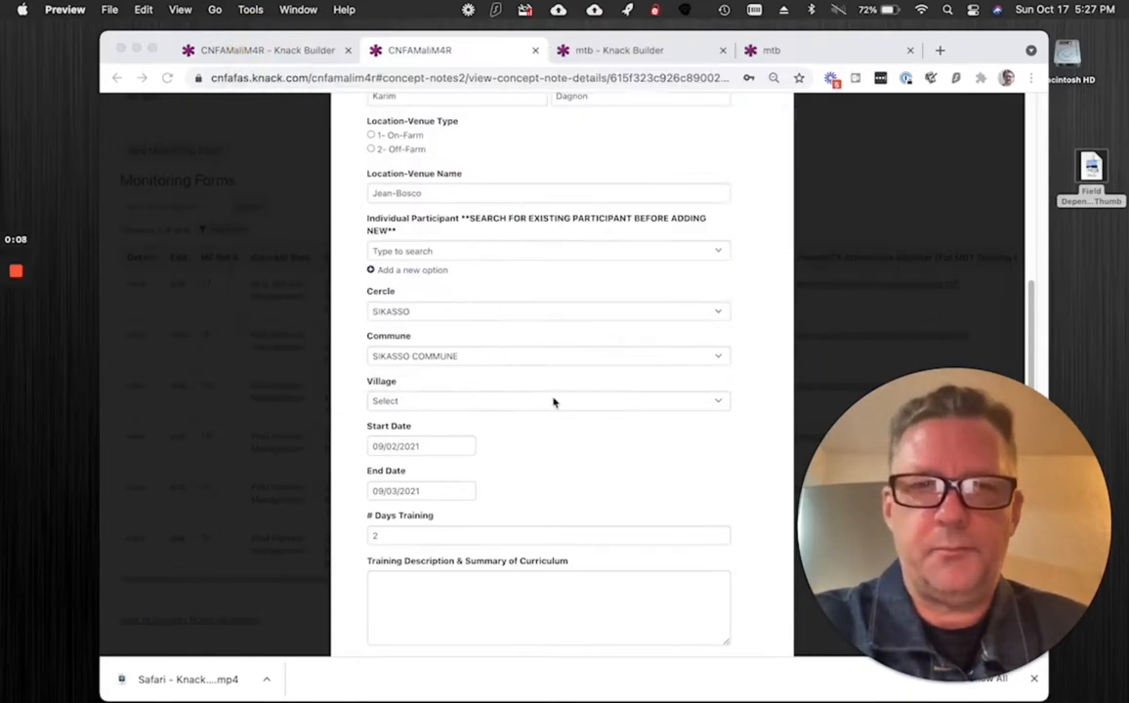
scroll(665, 307, up, 10)
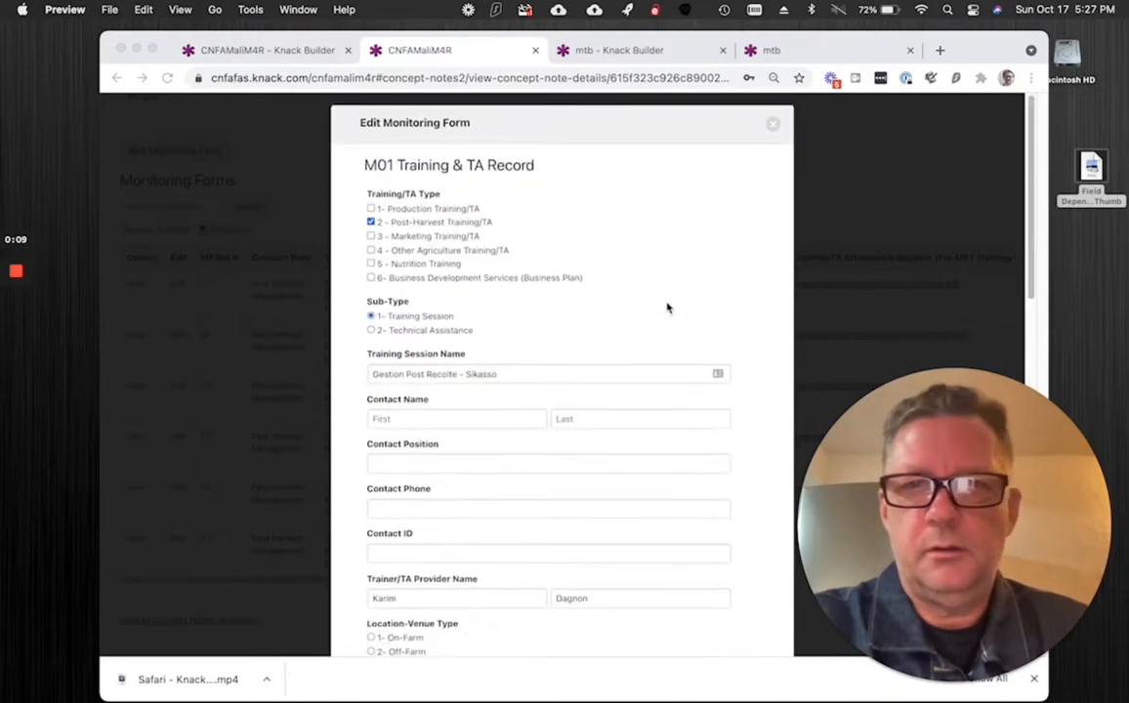
click(536, 249)
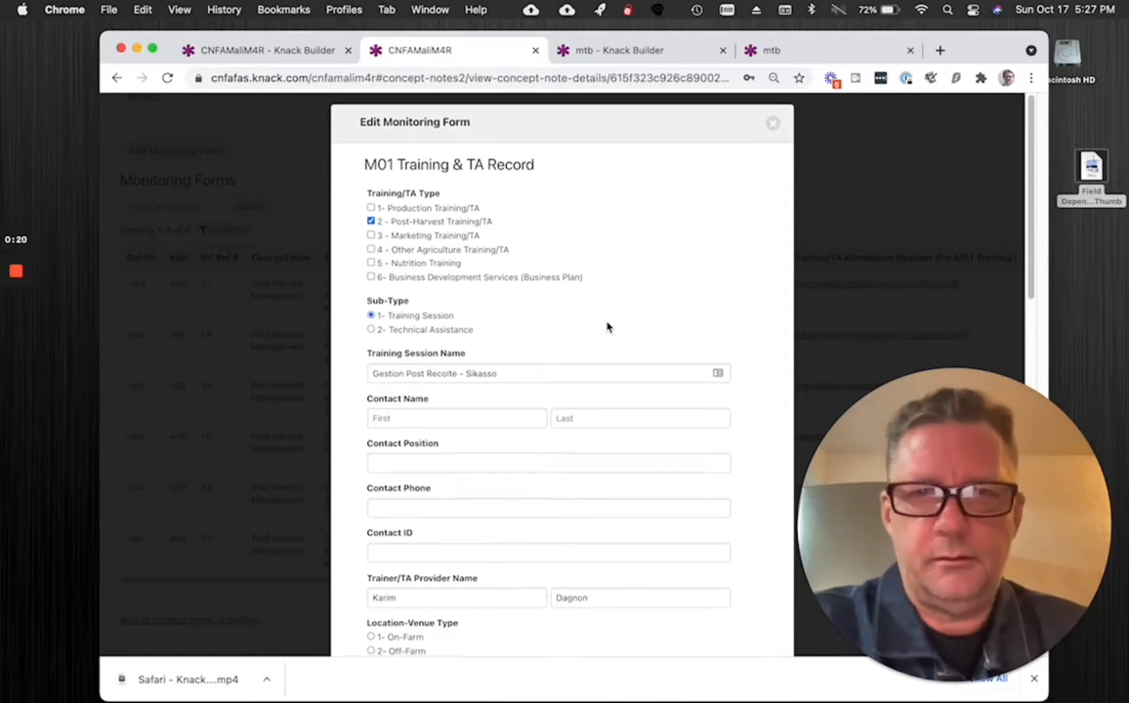
scroll(607, 327, down, 3)
scroll(603, 325, down, 2)
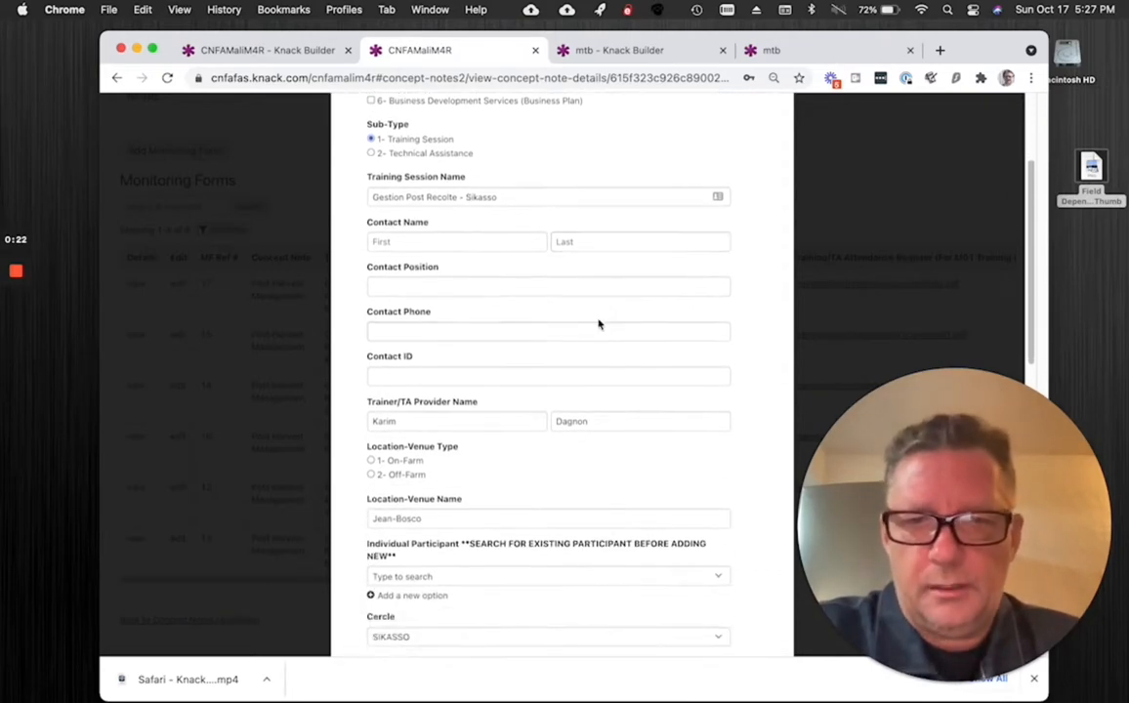
scroll(599, 325, down, 8)
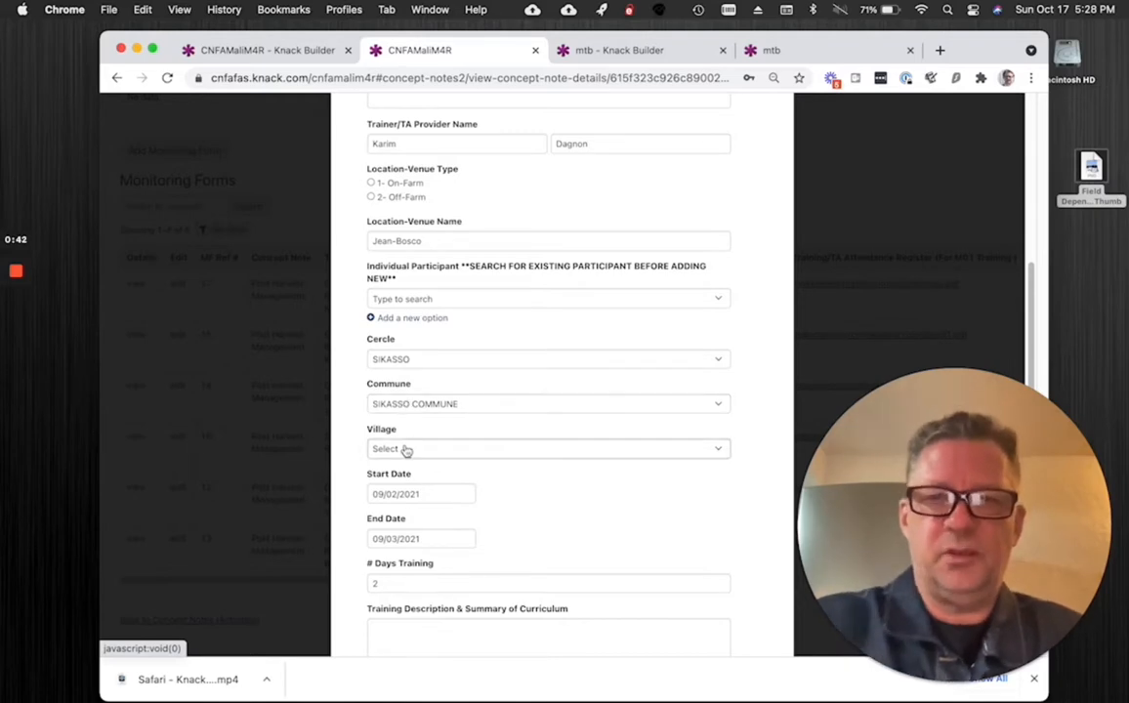
Inspect the available options for Cercle, Commune and Village in turn, then close the Edit Monitoring Form
click(427, 364)
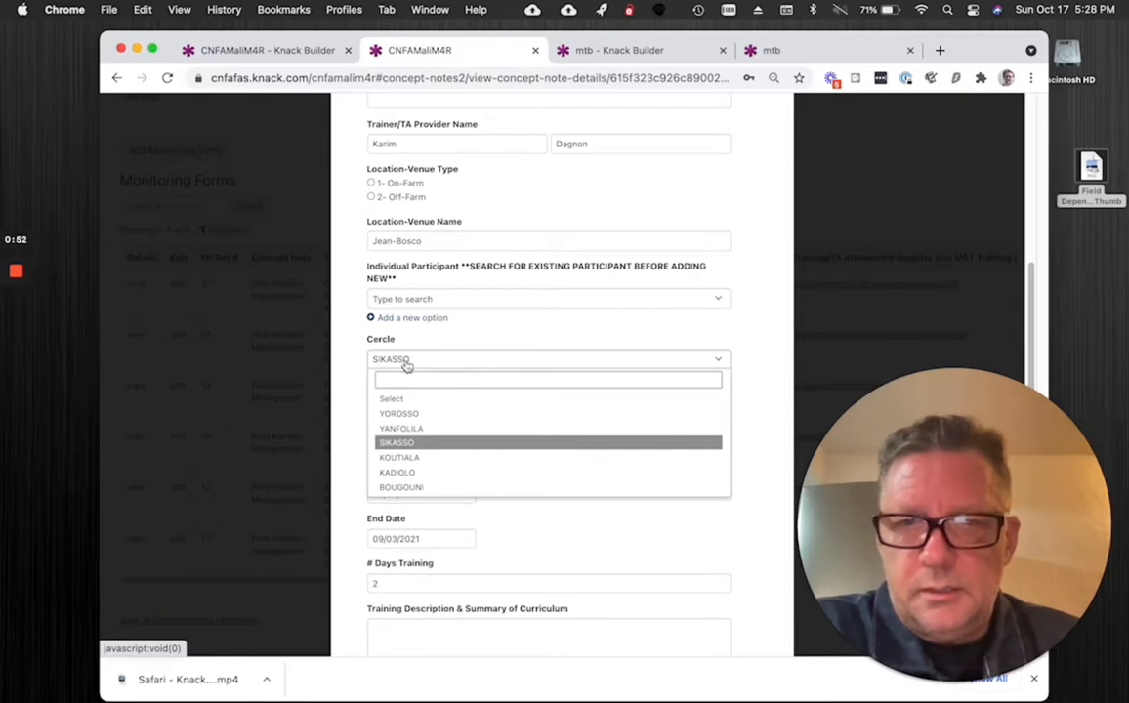
click(606, 342)
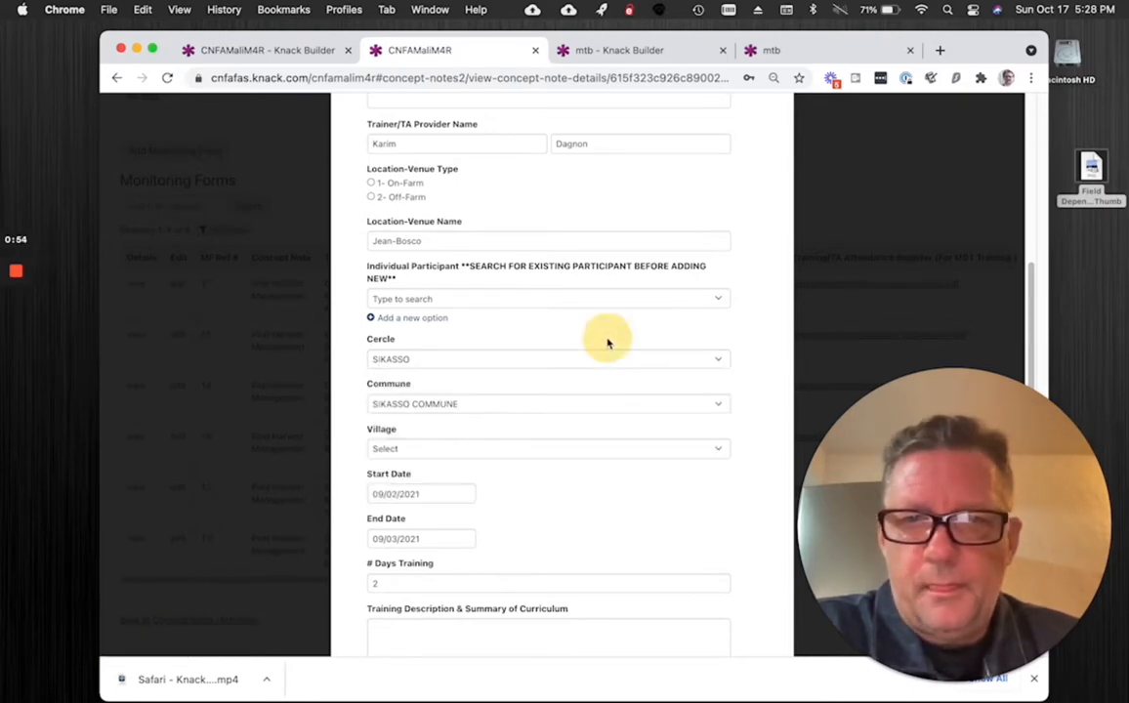
click(488, 406)
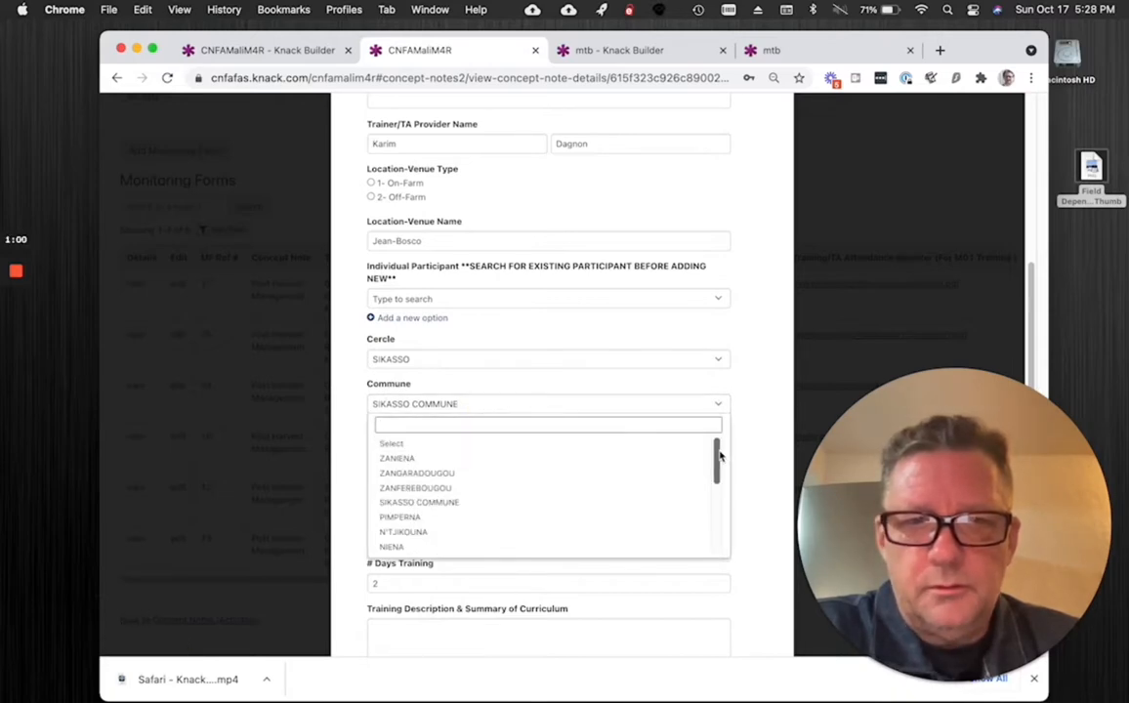
mouse_move(719, 456)
mouse_down()
mouse_move(716, 525)
mouse_move(727, 453)
mouse_up()
click(635, 386)
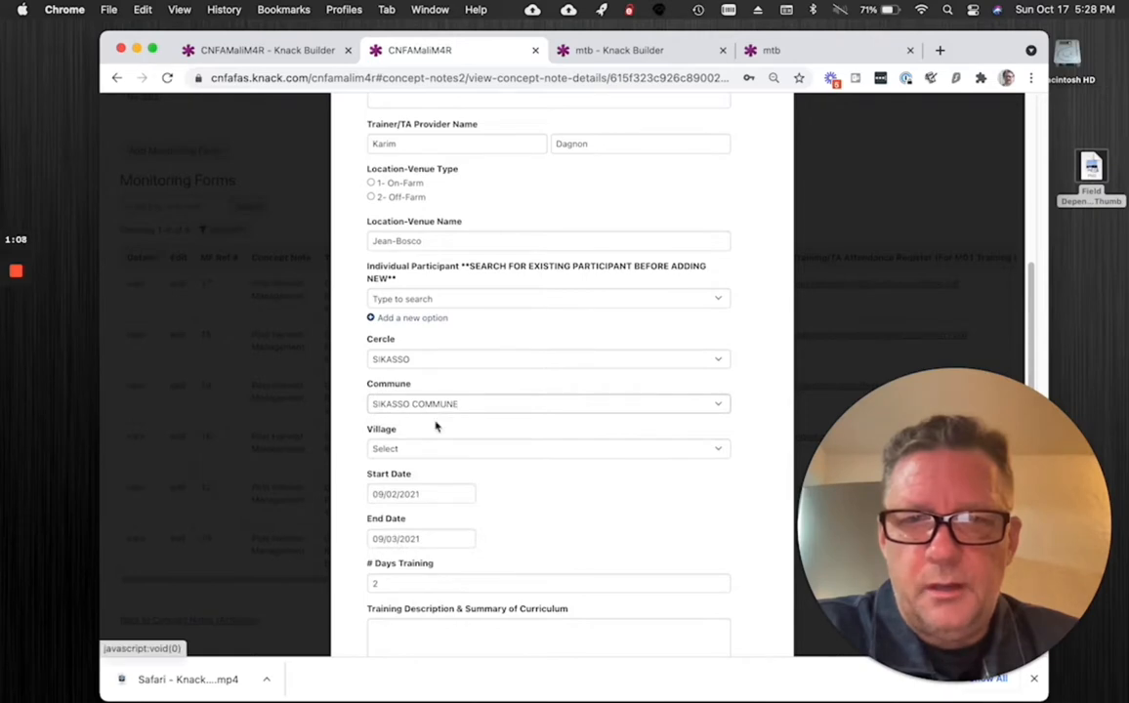
click(426, 452)
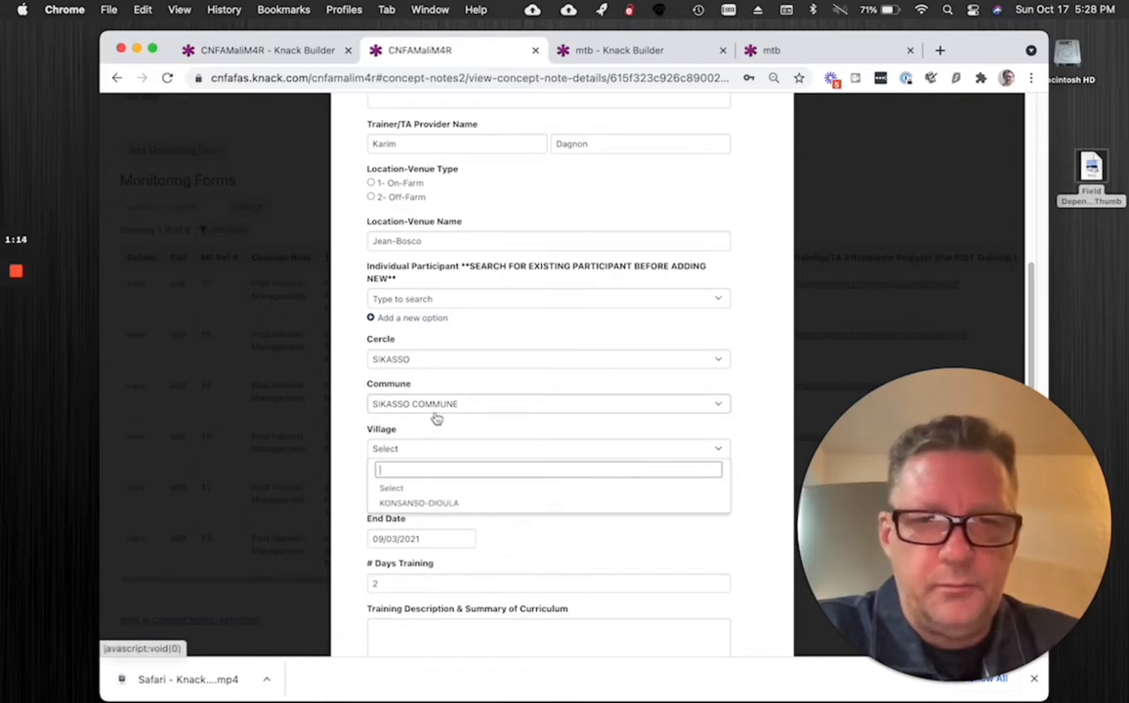
click(829, 202)
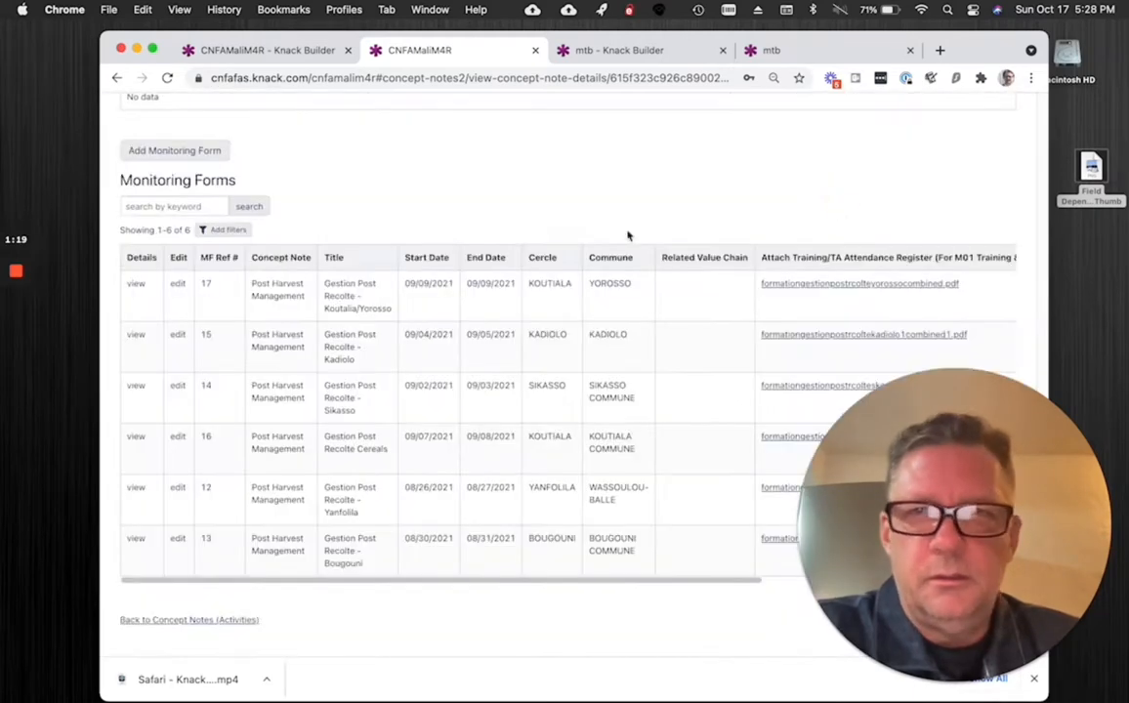
In the CNFAMaliM4R Knack Builder, examine the Cercle, Commune and Village records and the connections between these objects
click(267, 54)
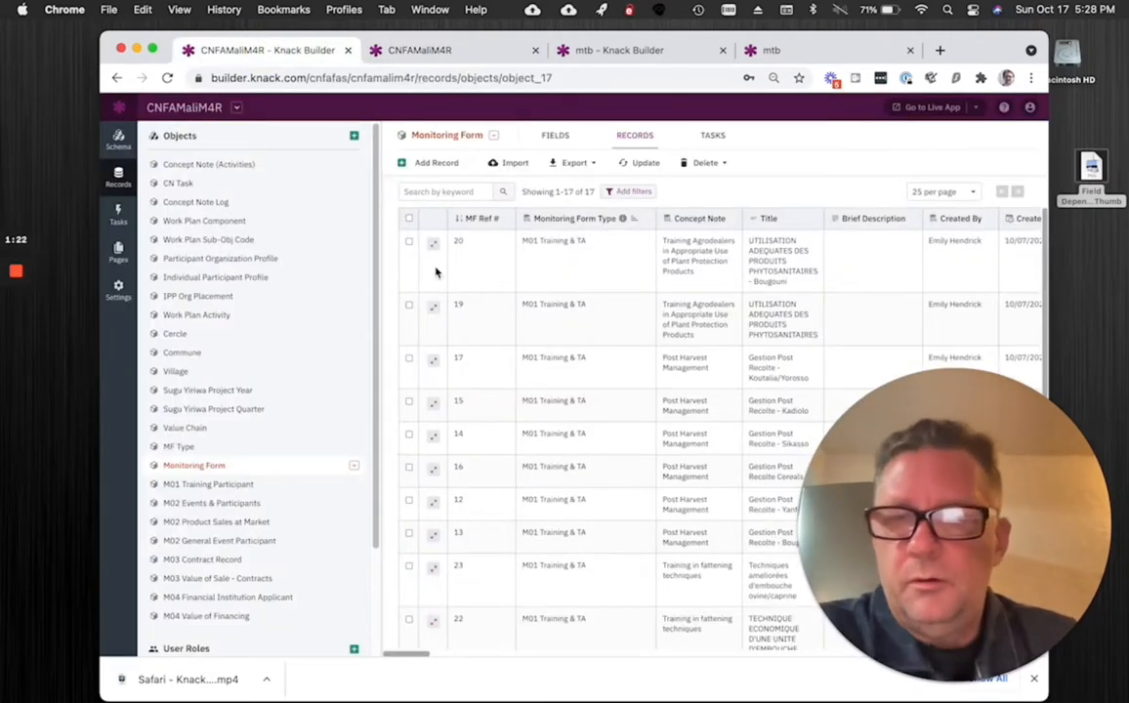
click(195, 354)
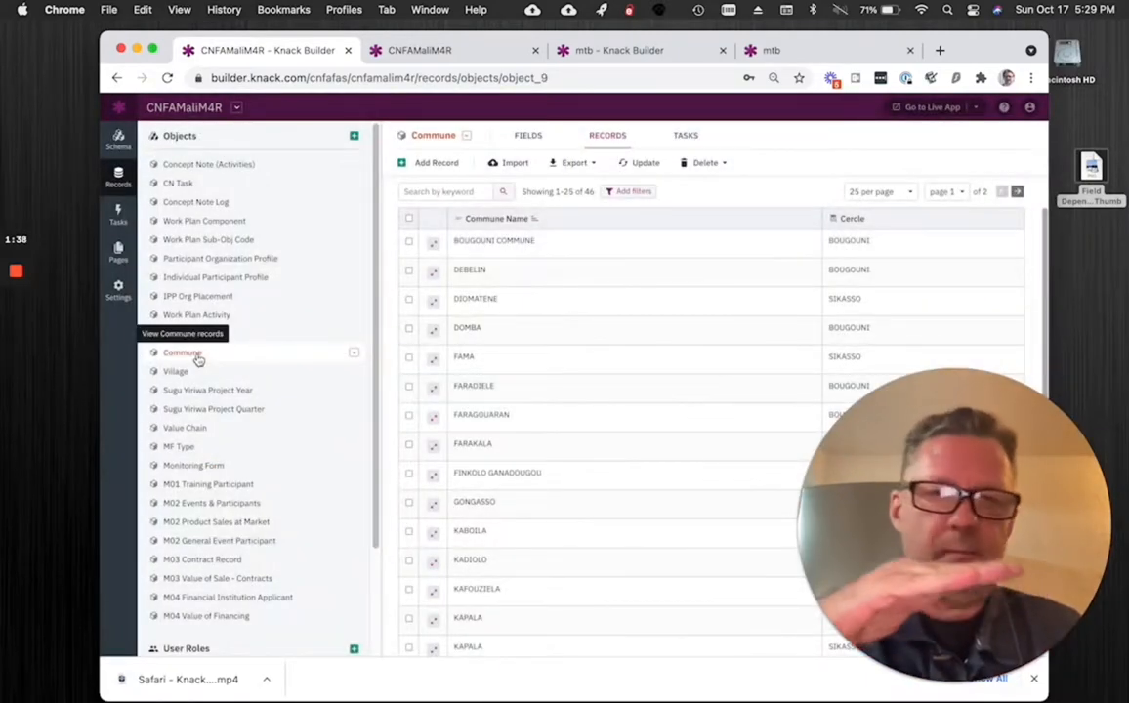
click(209, 380)
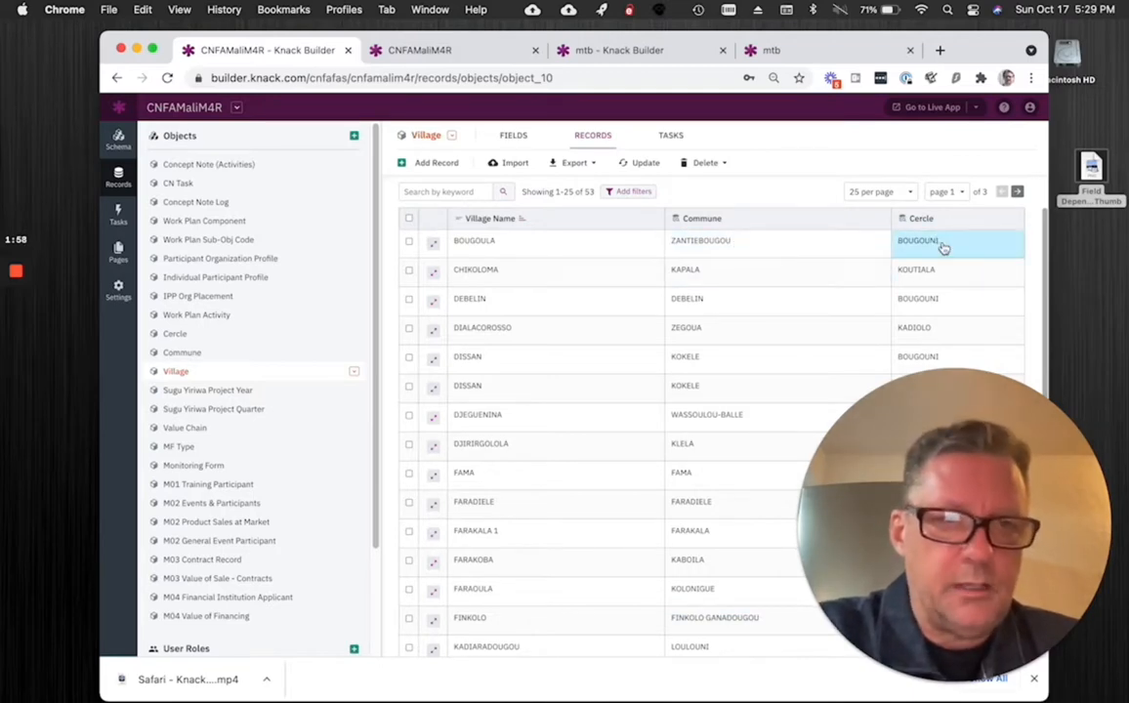
click(222, 336)
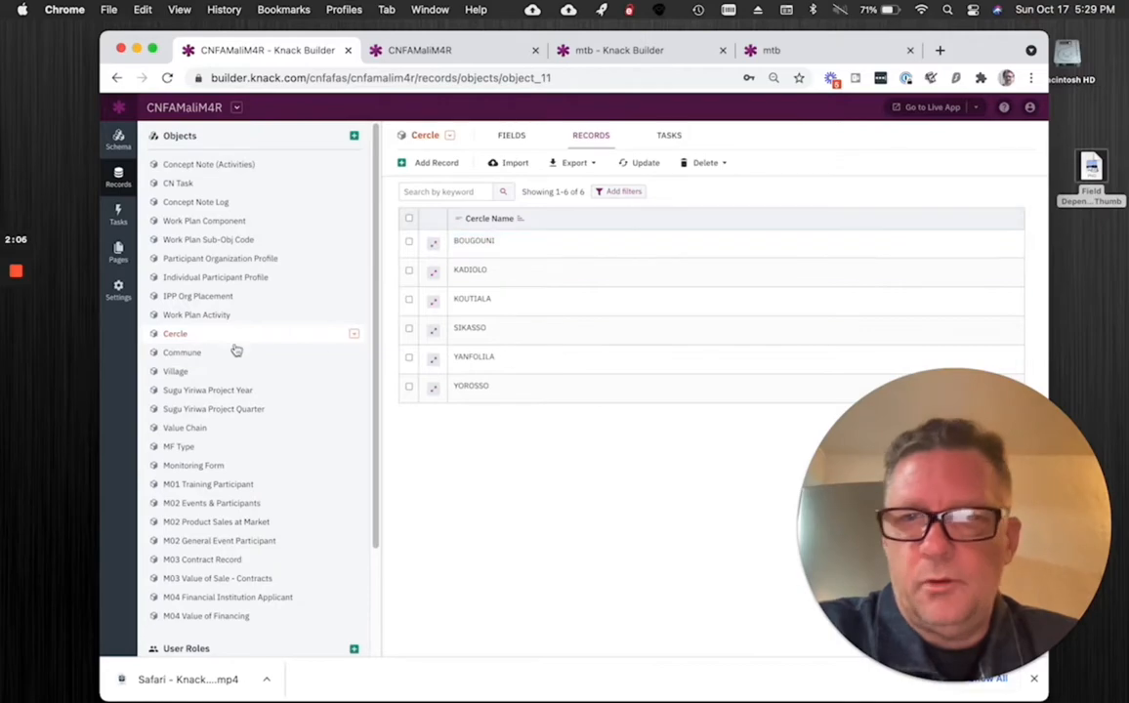
click(187, 378)
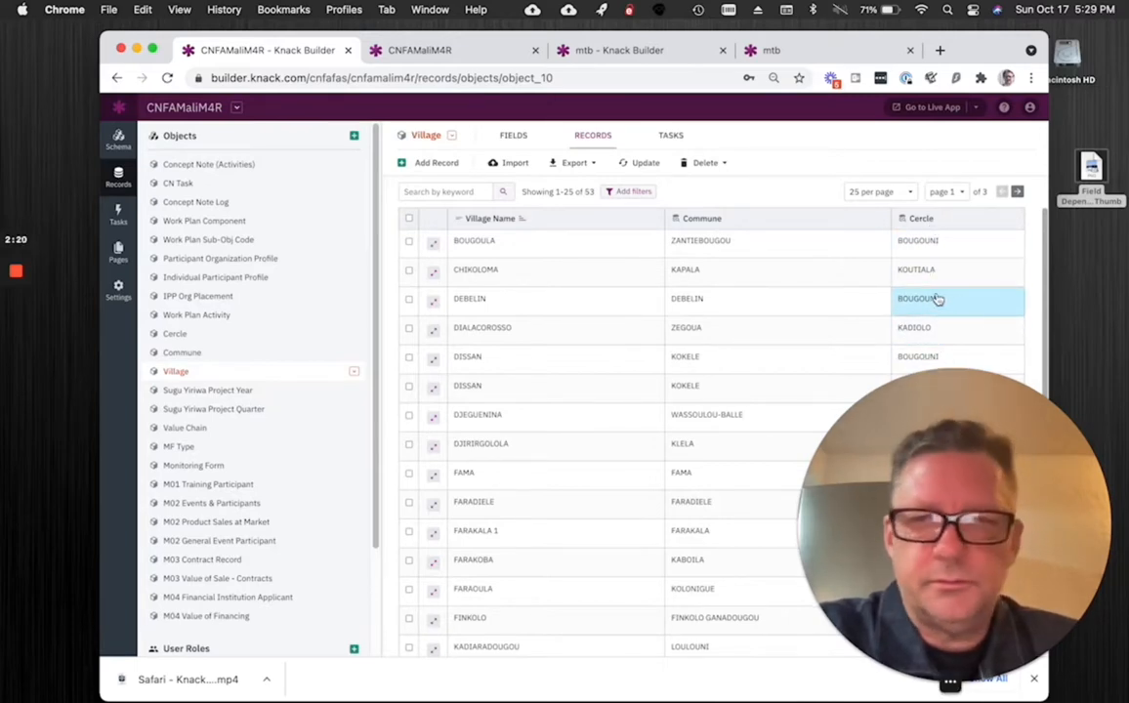
click(216, 335)
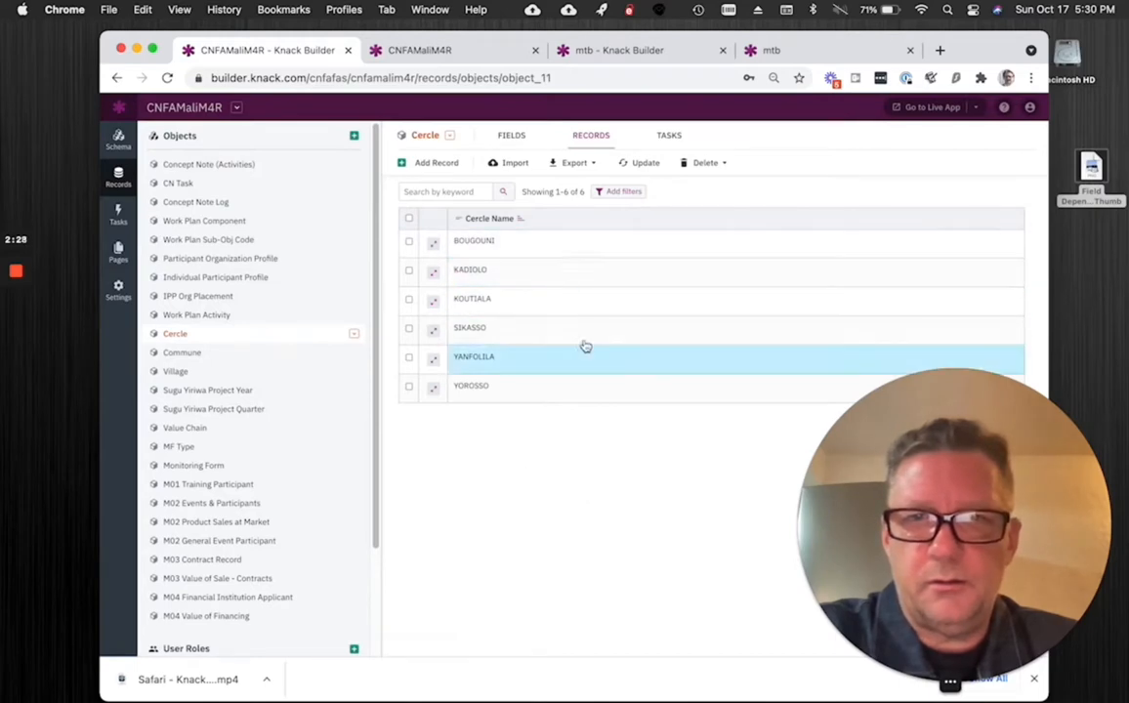
click(206, 355)
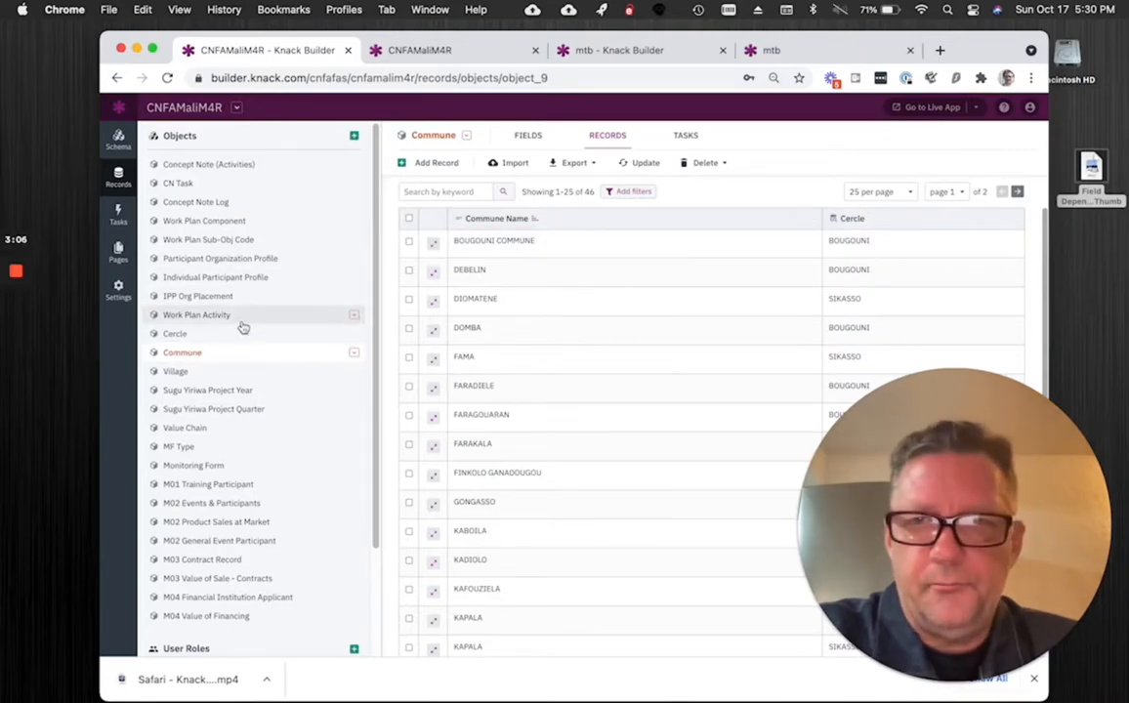
click(177, 372)
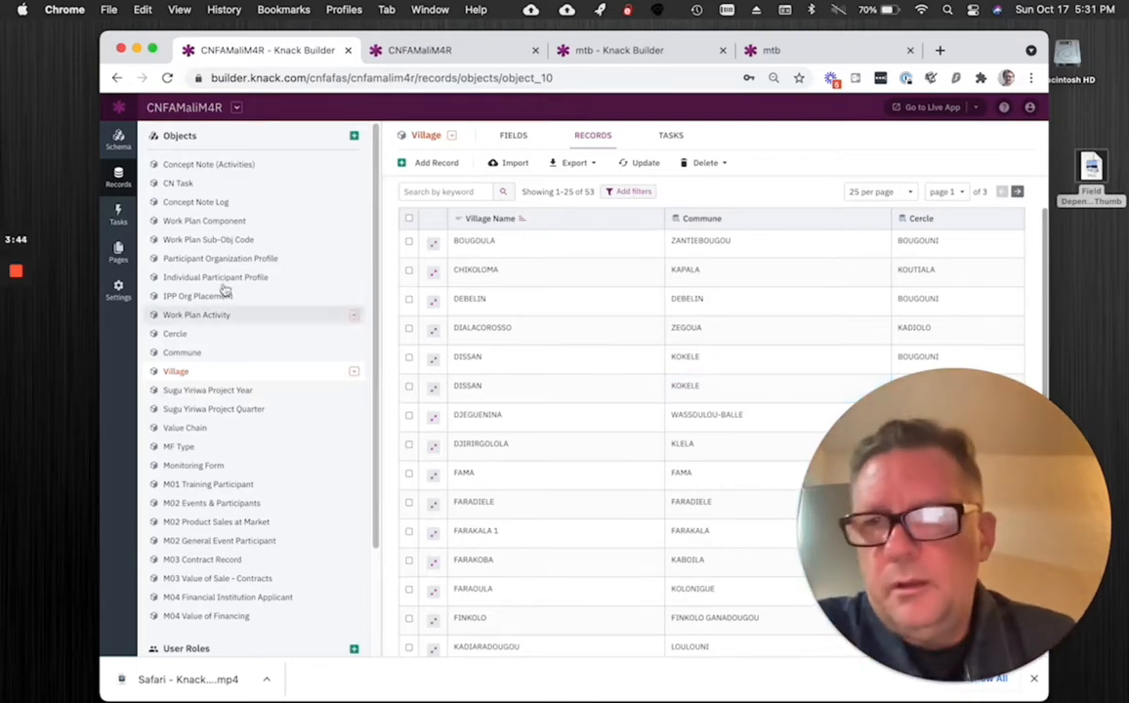
Open the Edit Monitoring Form page in the builder, going through Concept Notes (Activities) and View Concept Note Details
click(118, 252)
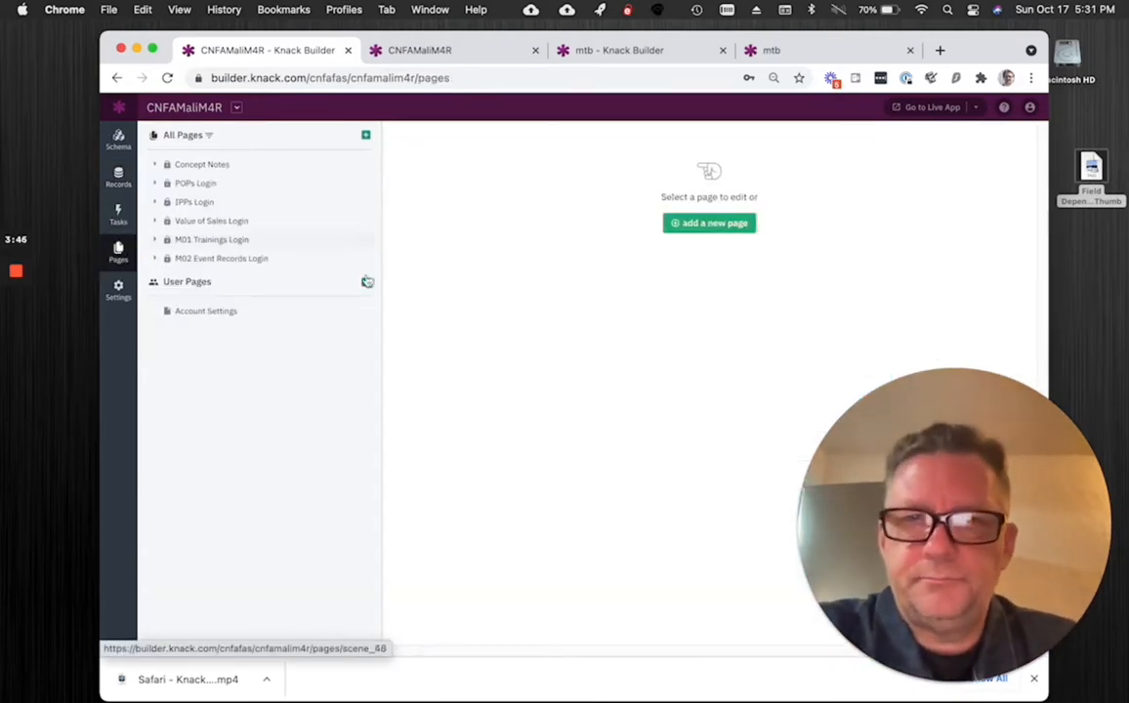
click(182, 166)
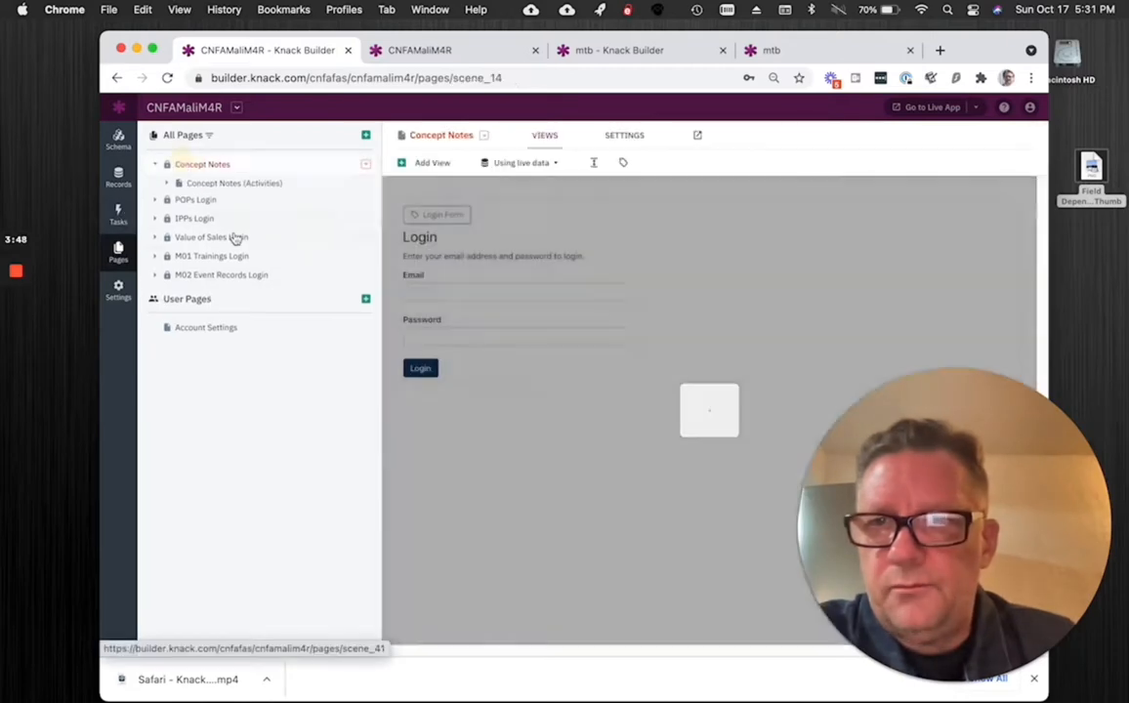
click(202, 185)
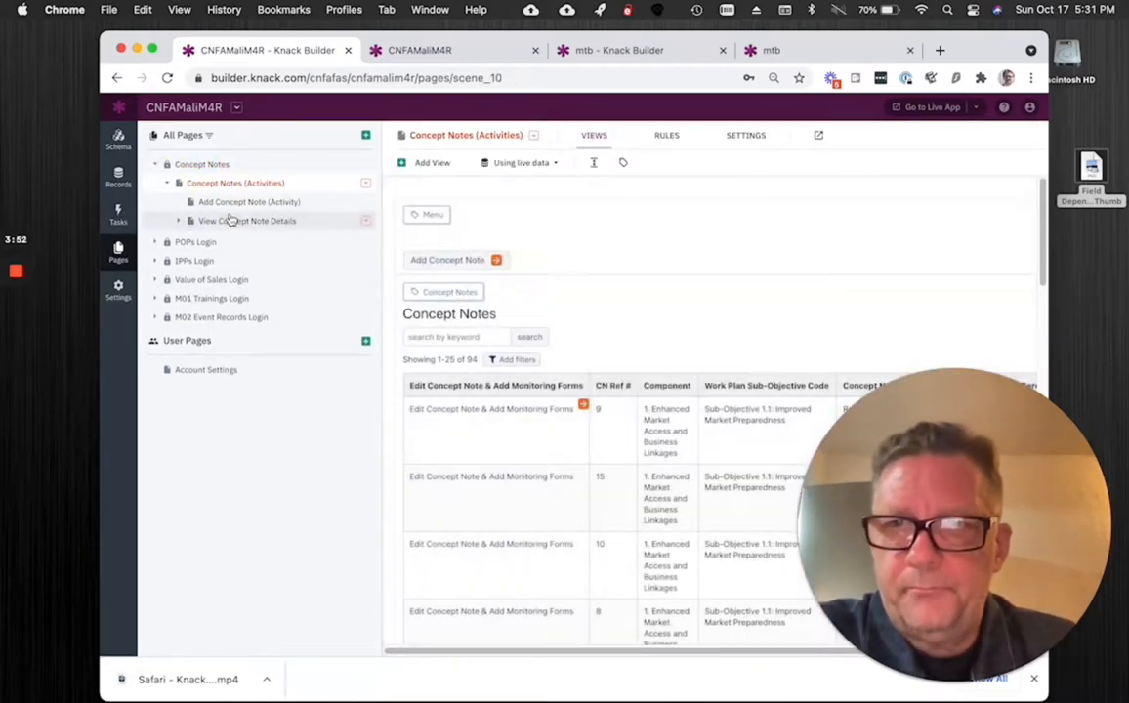
click(584, 407)
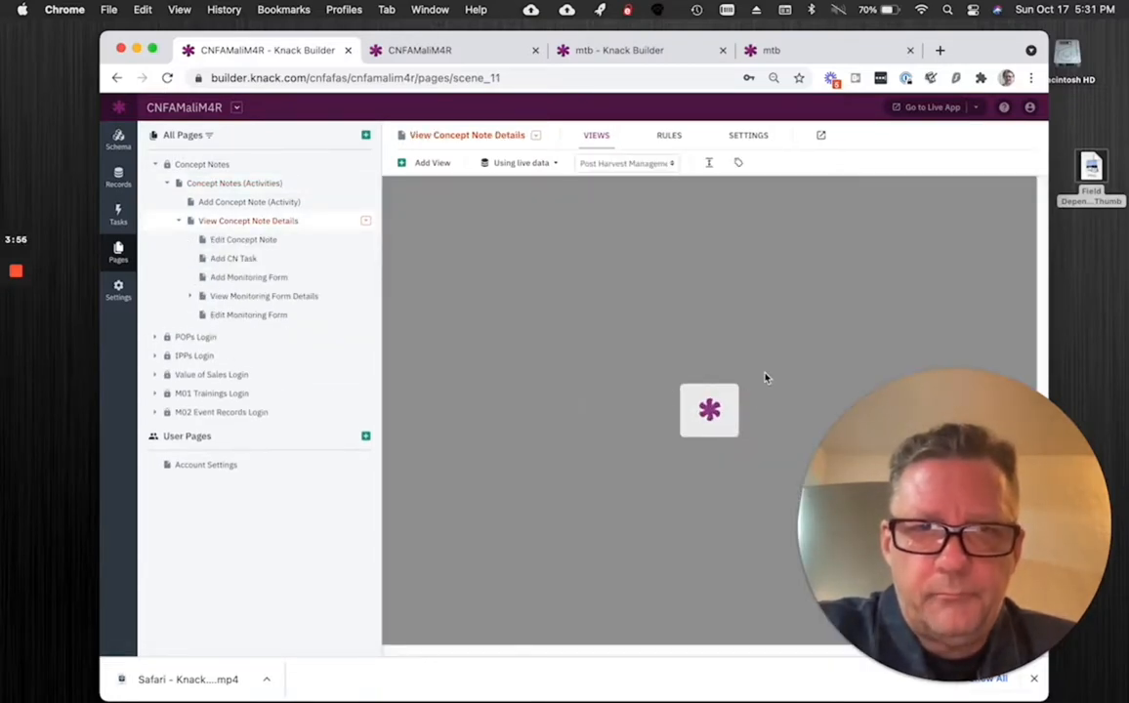
scroll(720, 389, down, 3)
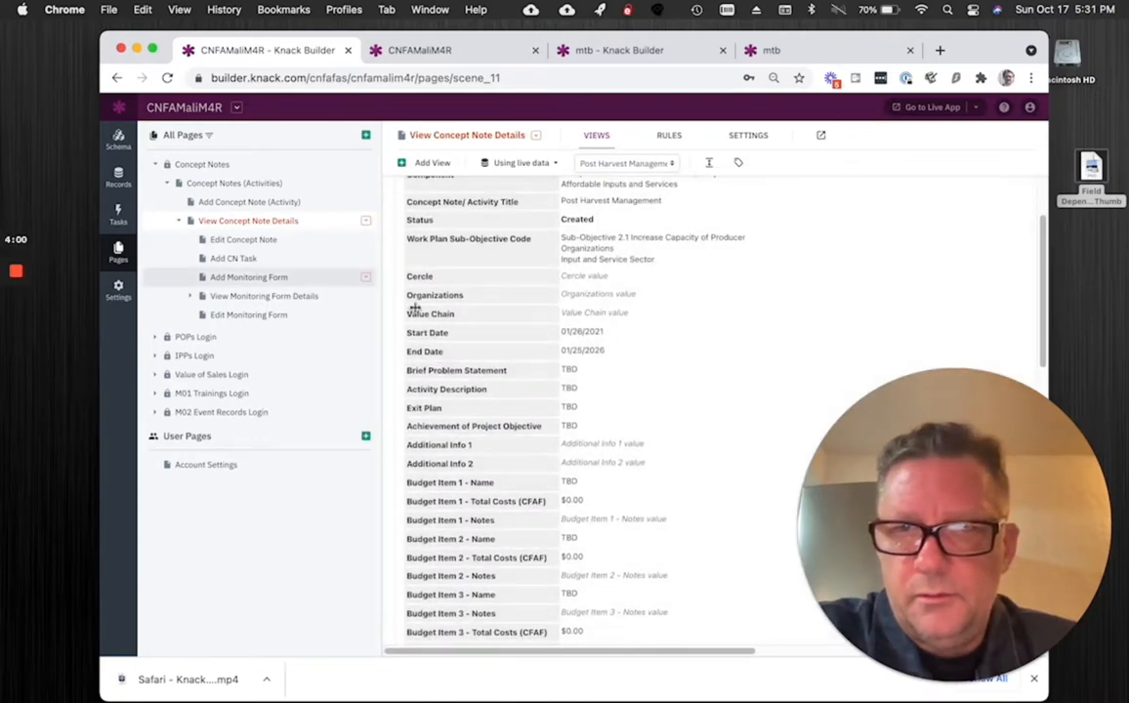
scroll(592, 378, down, 10)
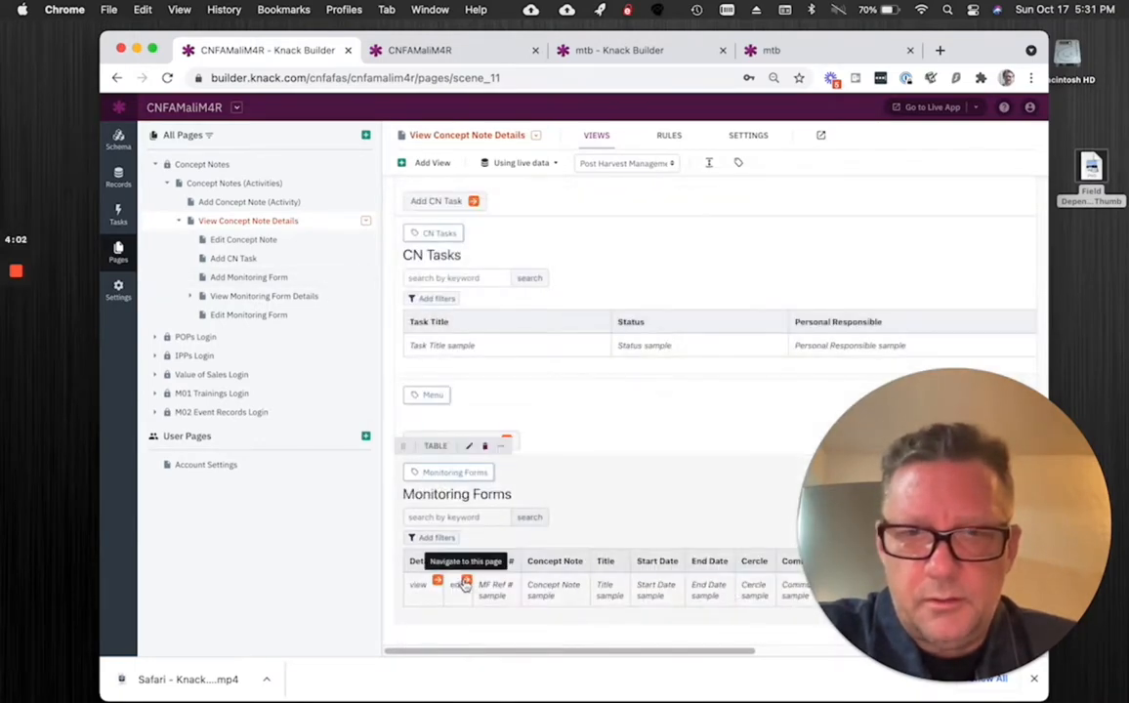
click(465, 583)
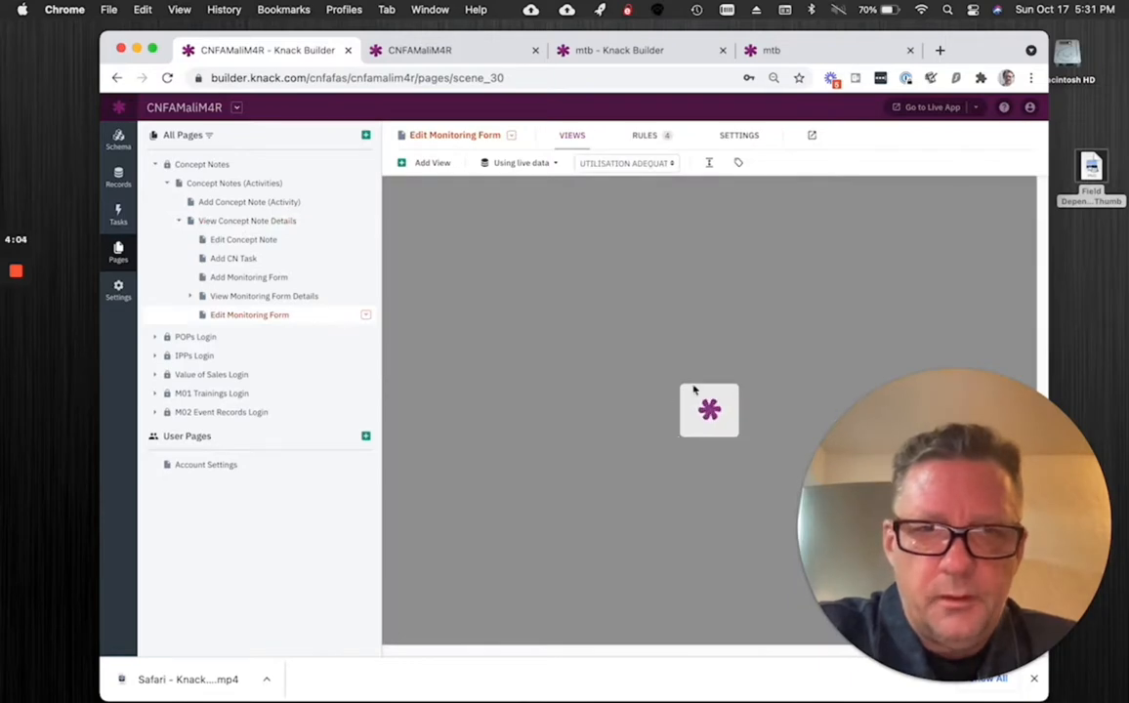
Look through the M01, M02 and M03 forms on the Edit Monitoring Form page, ending at the Cercle, Commune and Village inputs
scroll(693, 389, down, 7)
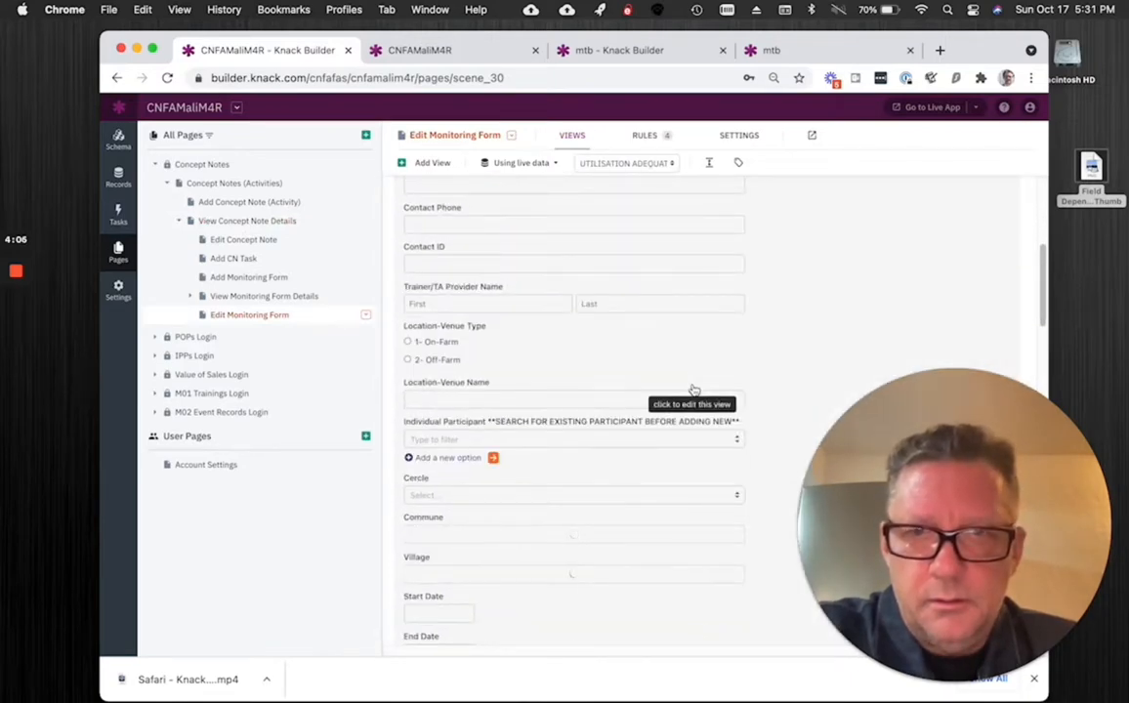
scroll(694, 389, down, 10)
scroll(693, 388, up, 15)
scroll(694, 393, down, 7)
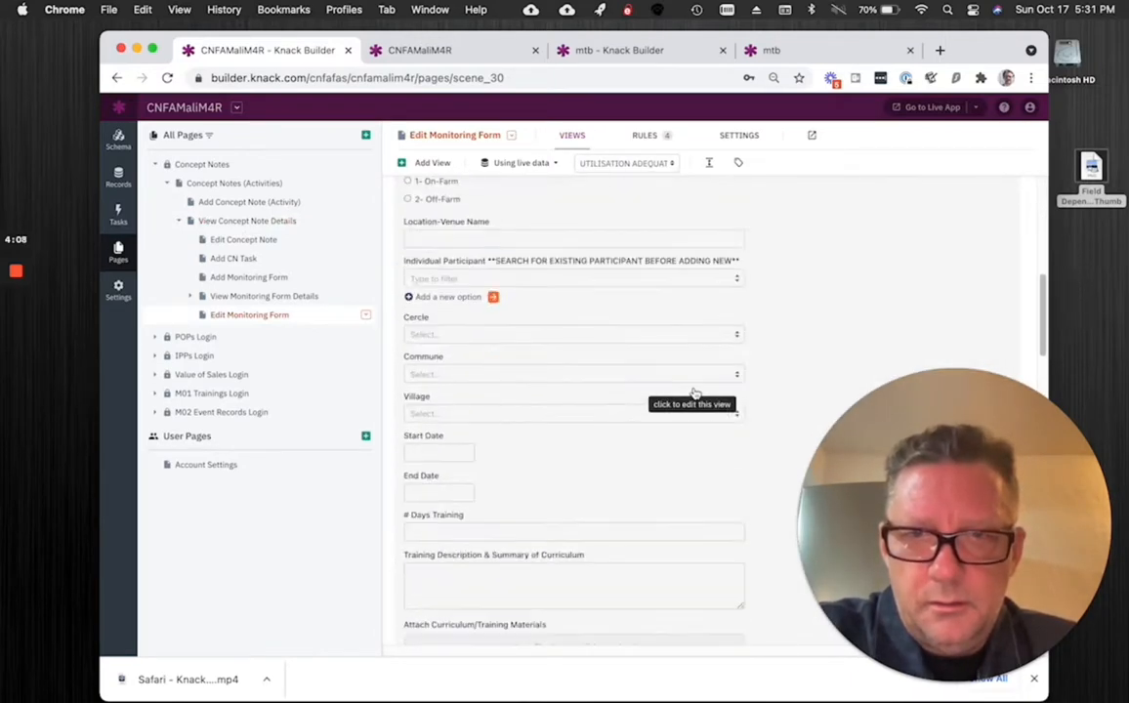
scroll(695, 393, down, 15)
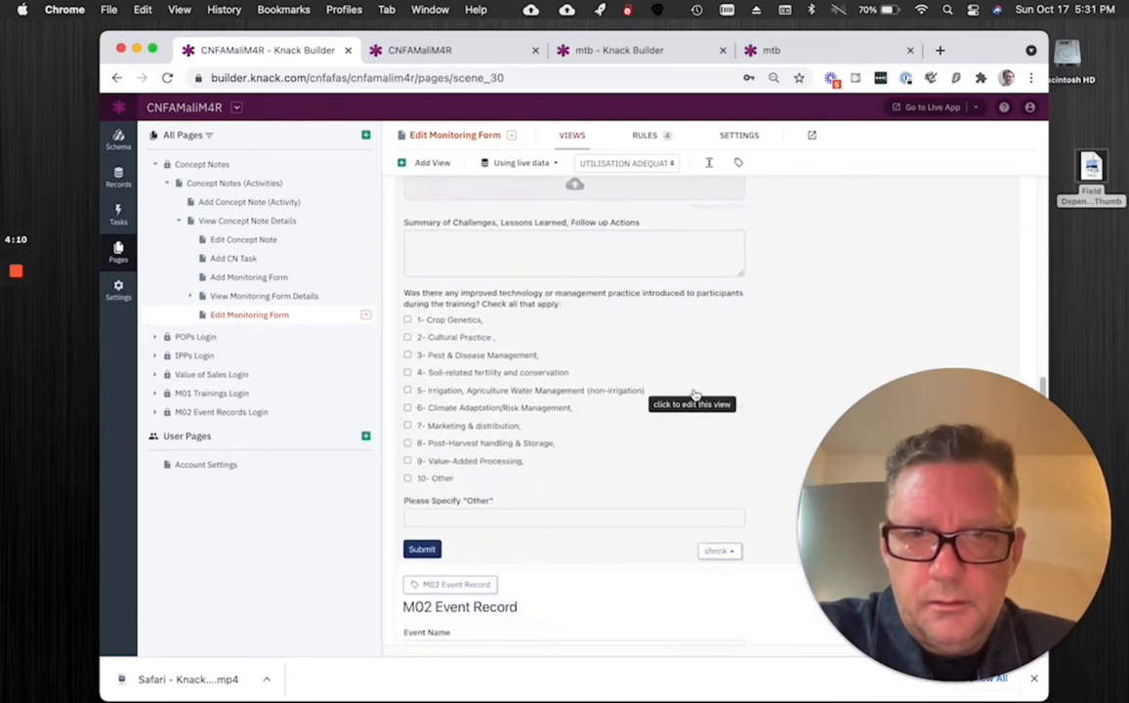
scroll(693, 393, down, 8)
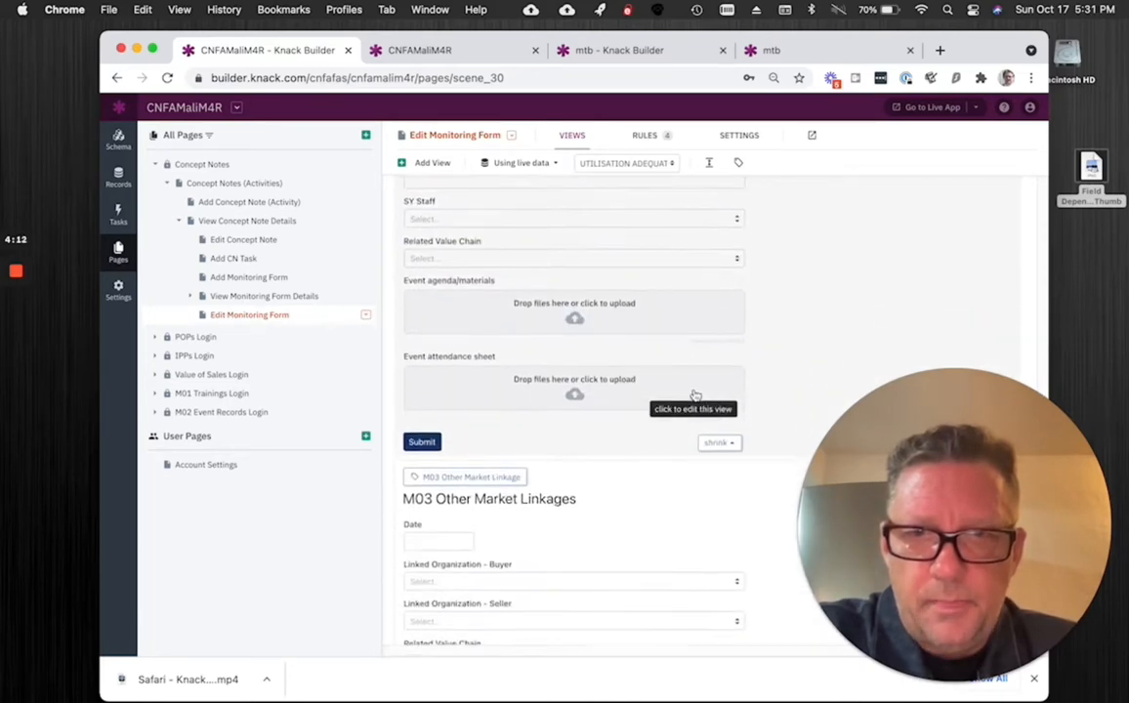
scroll(695, 396, down, 1)
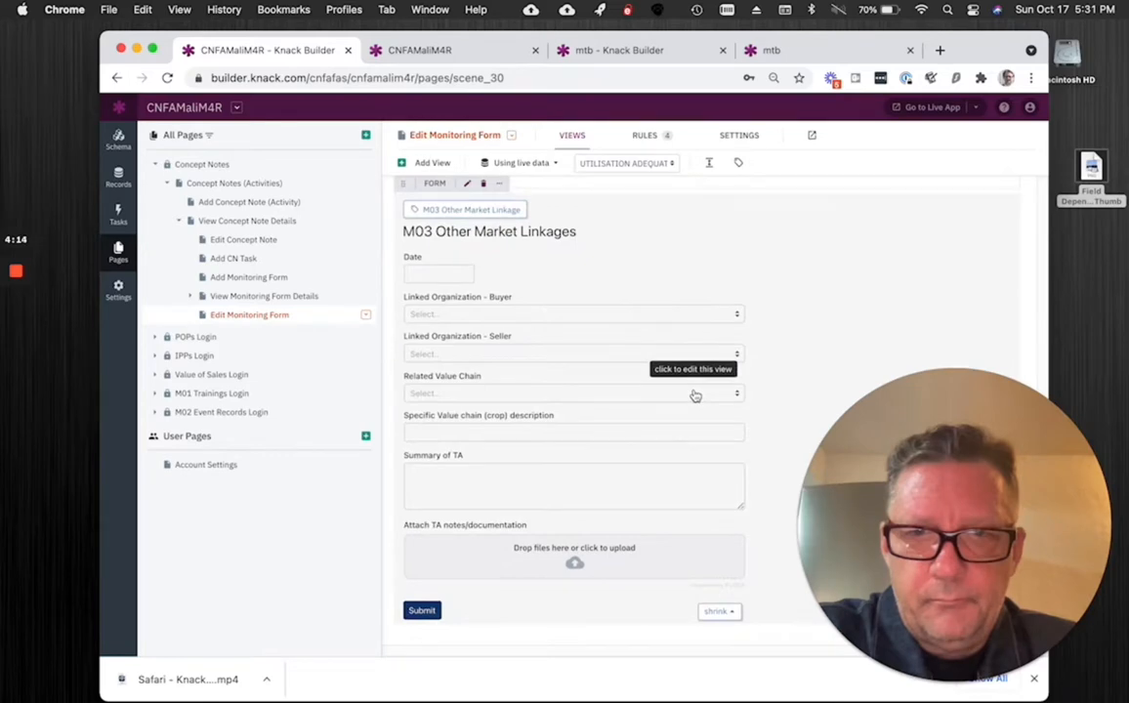
scroll(694, 394, up, 10)
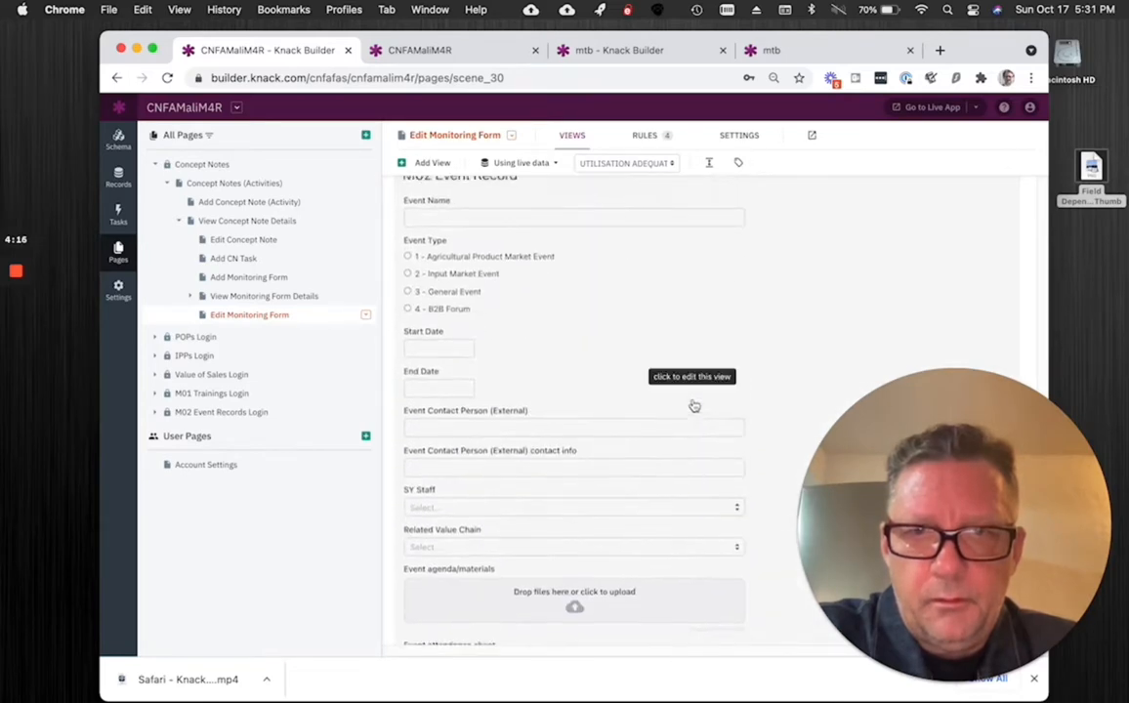
scroll(693, 405, up, 6)
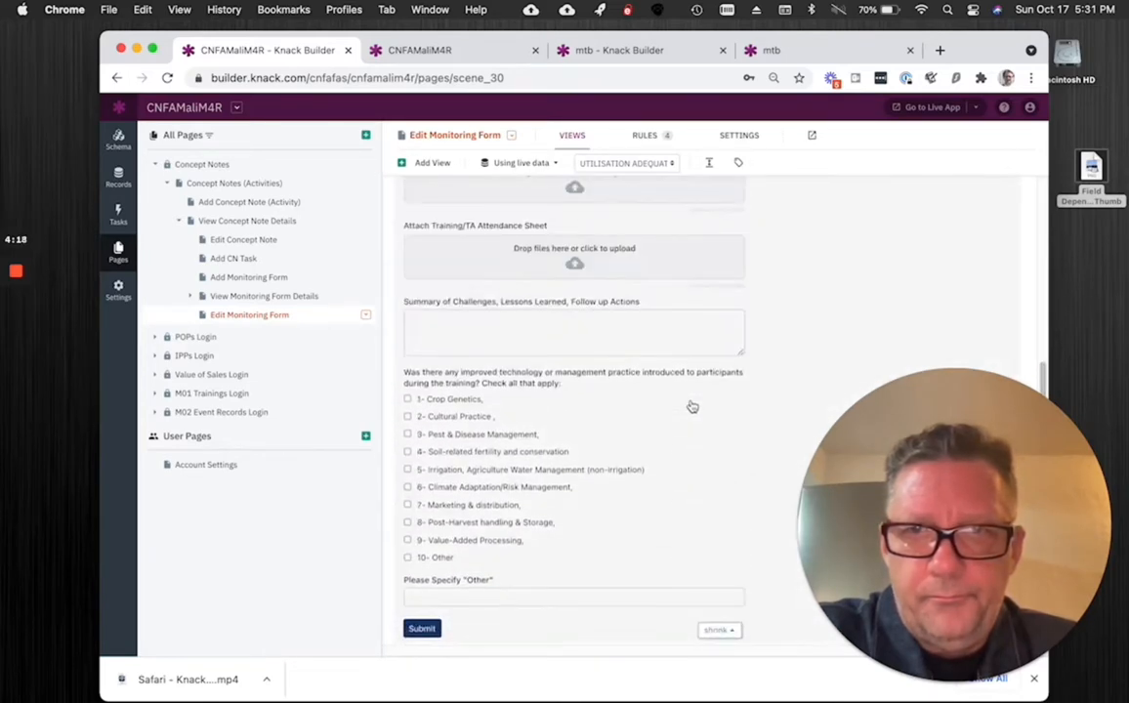
scroll(692, 406, up, 6)
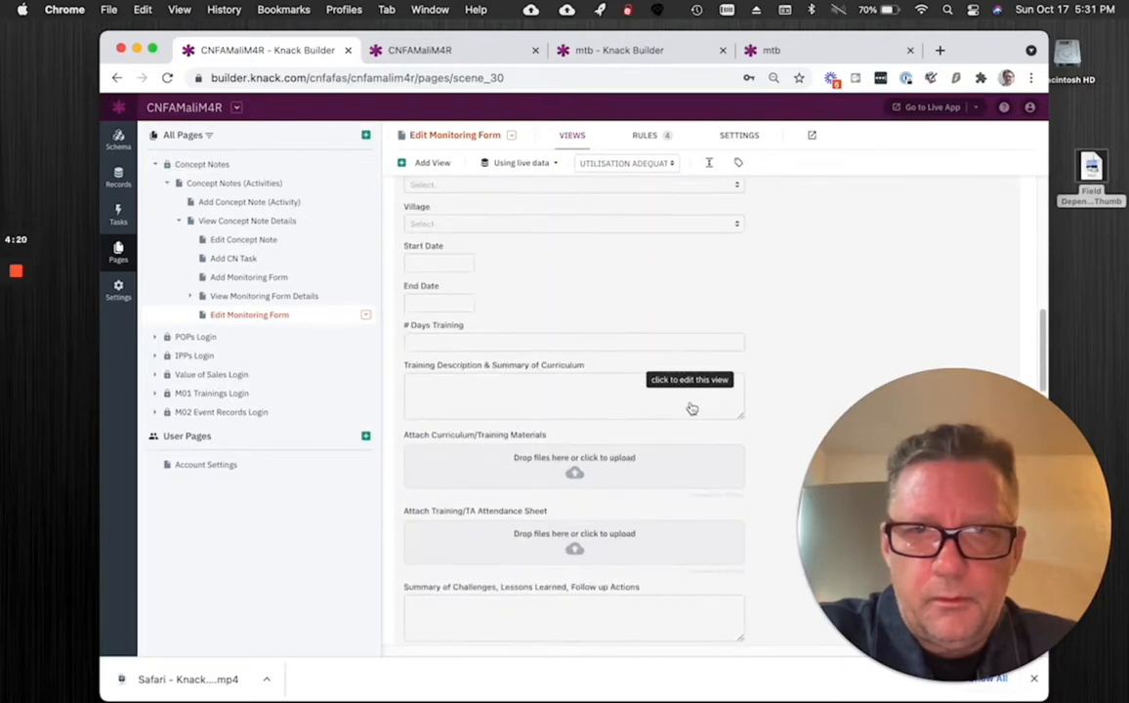
scroll(692, 408, up, 3)
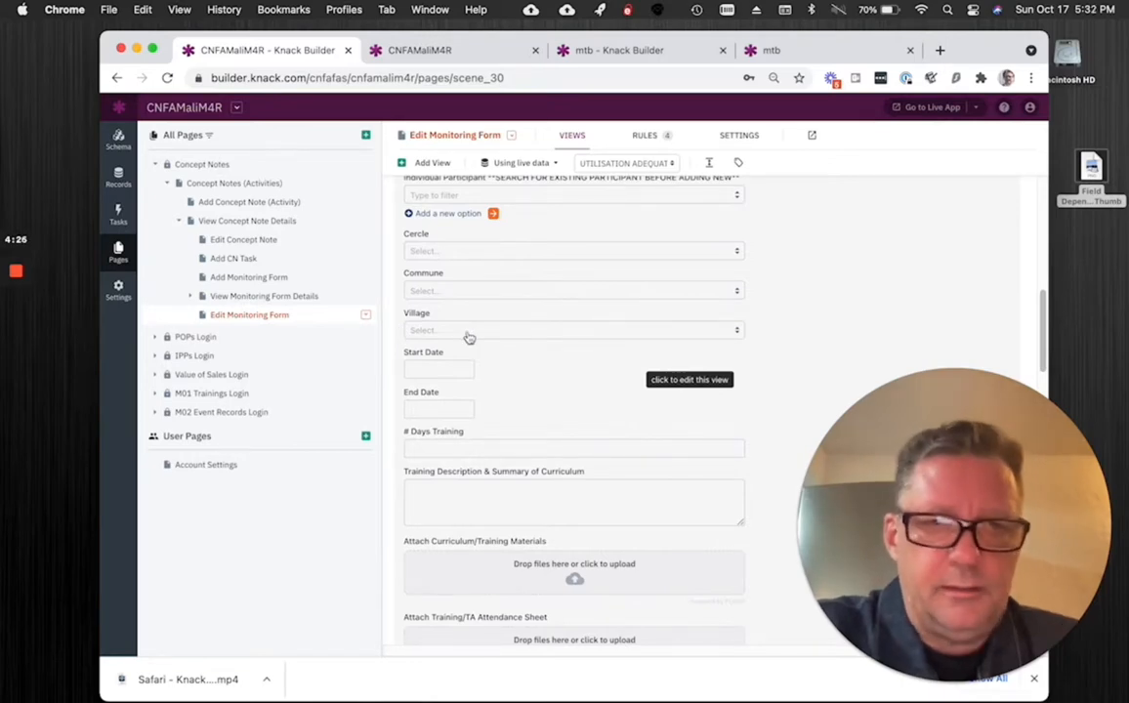
Inspect the input properties of Cercle and Commune, including the choices for which Commune records to show
click(461, 247)
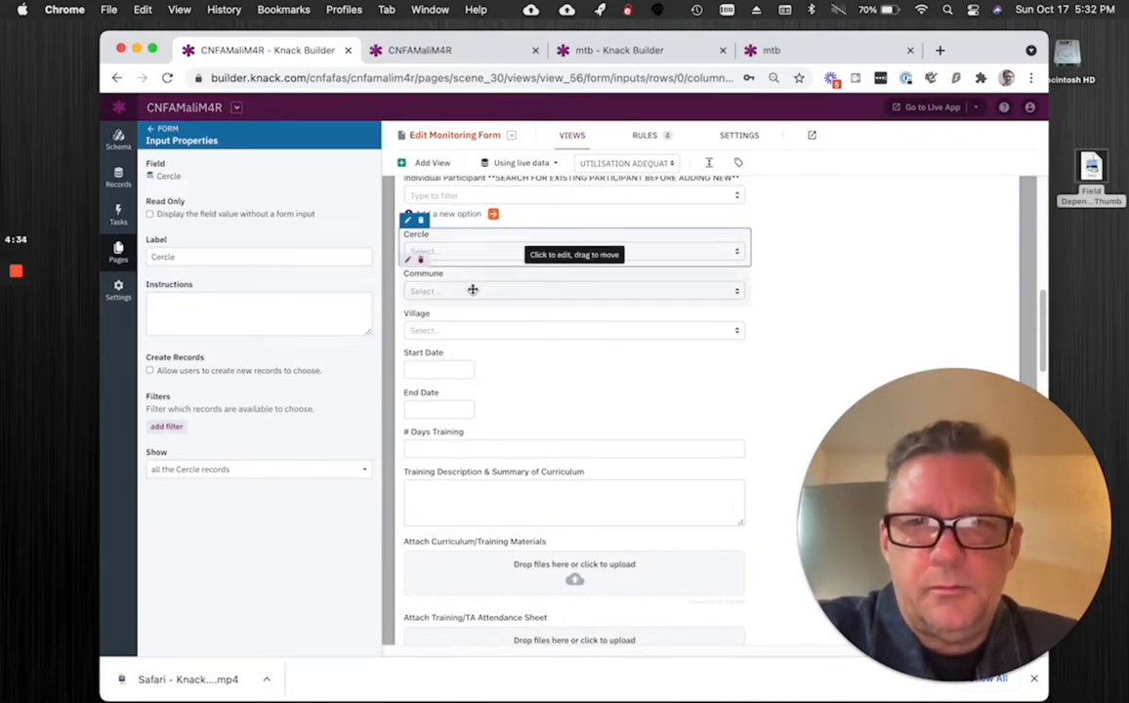
click(473, 290)
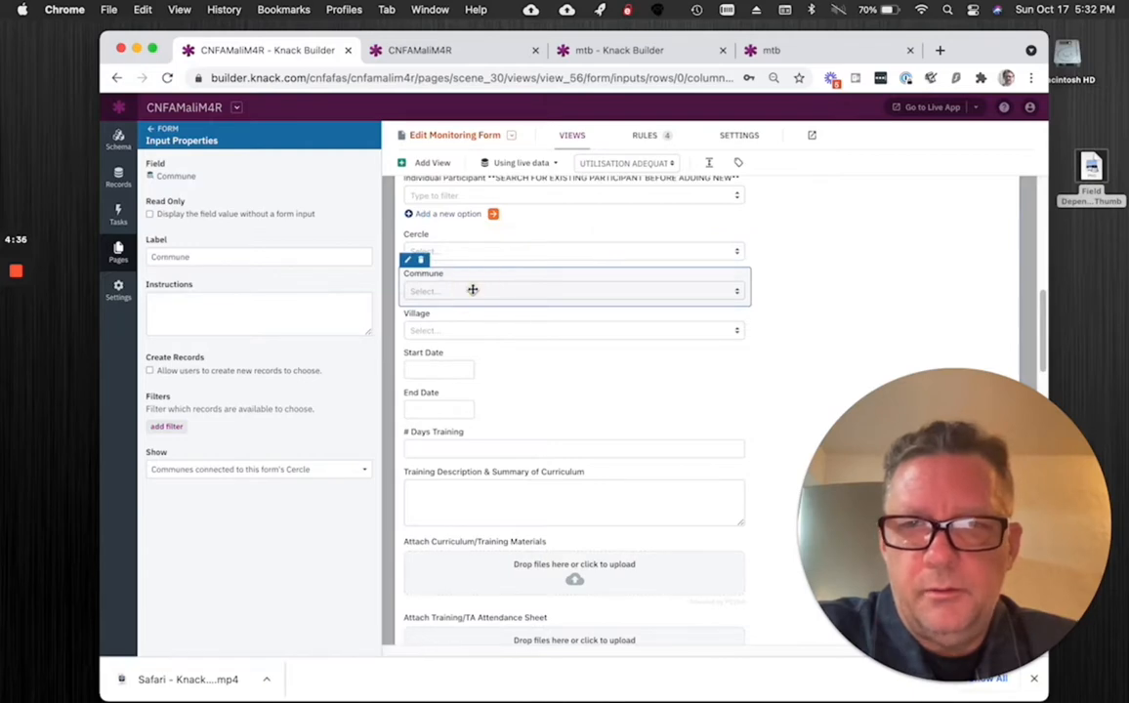
click(229, 458)
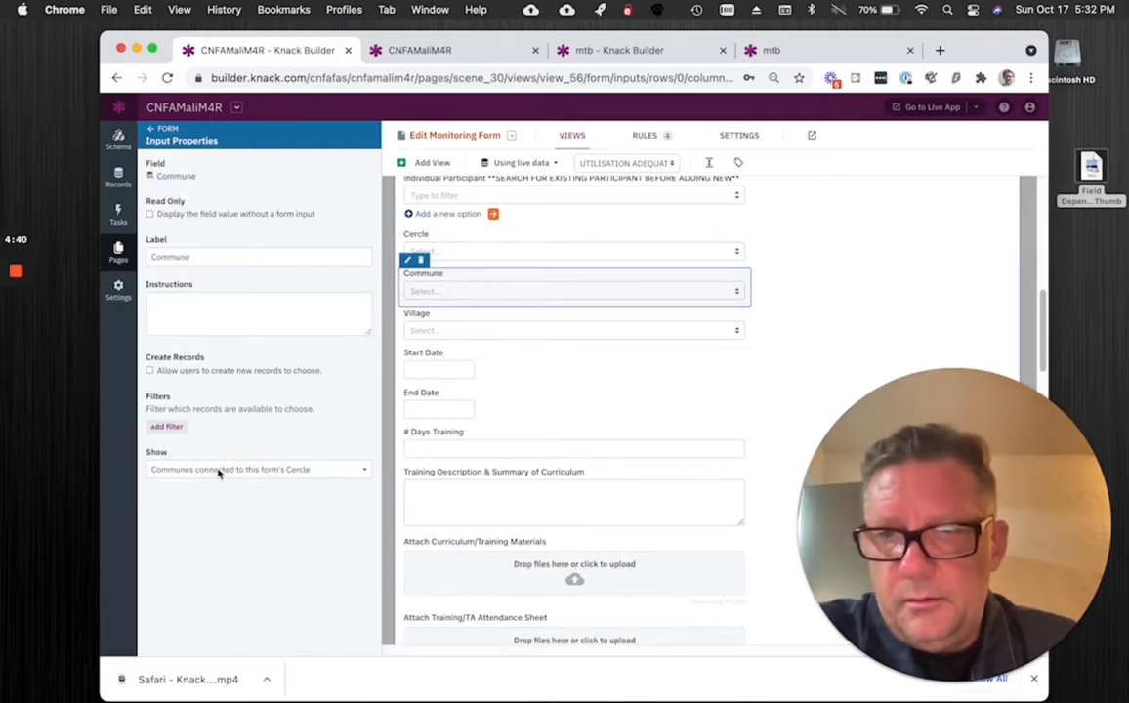
click(219, 470)
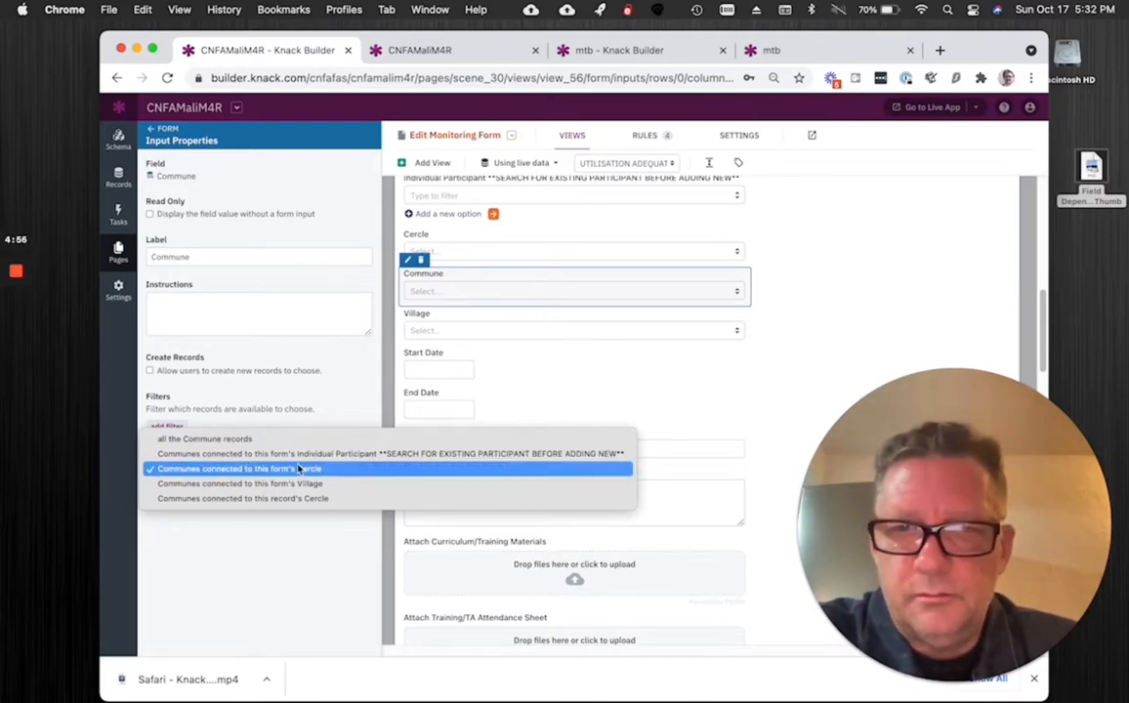
click(852, 348)
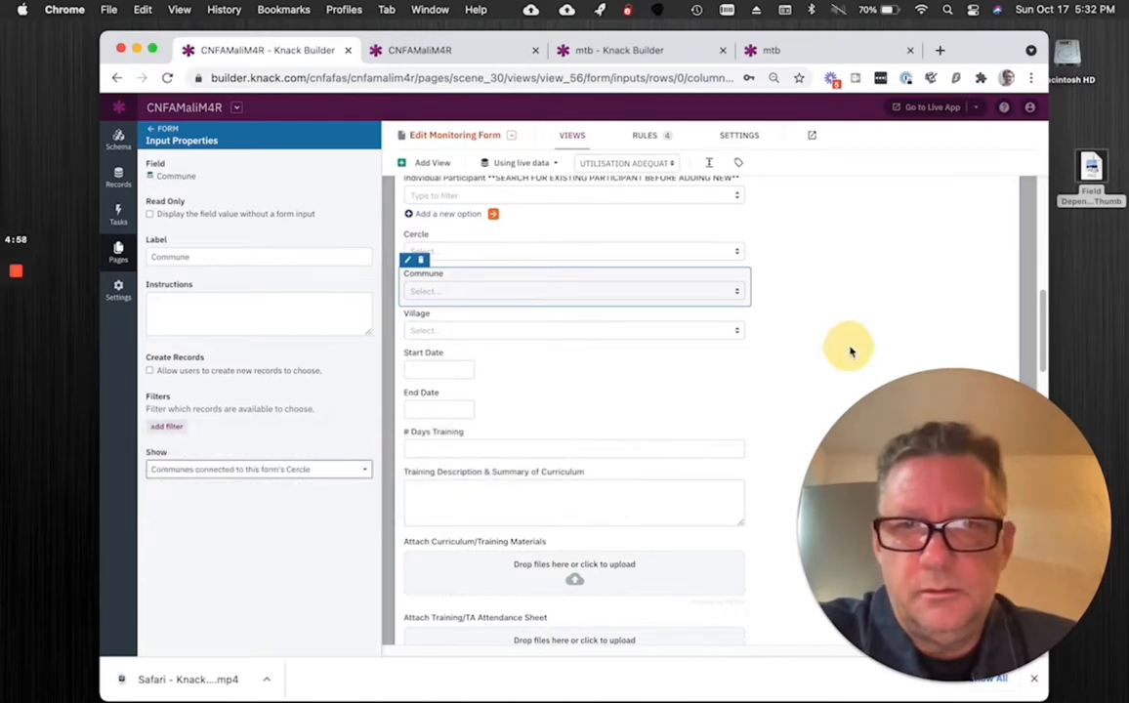
Inspect the choices for which Village records the Village input shows, then leave its input properties
click(469, 327)
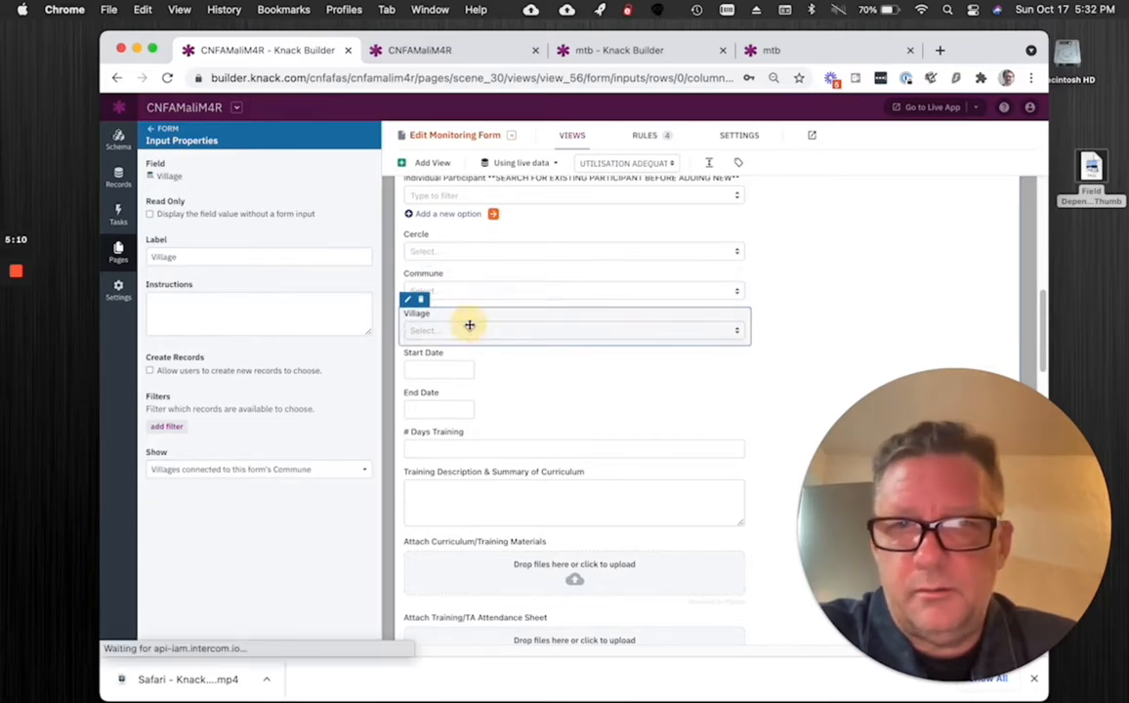
click(295, 469)
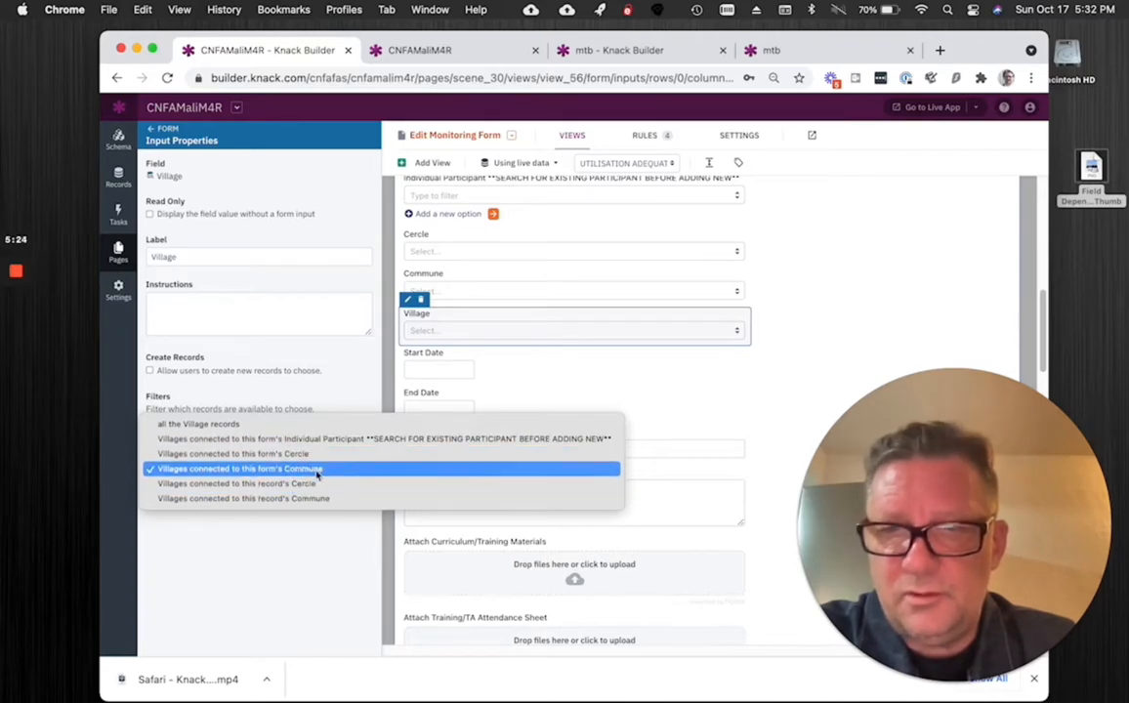
click(384, 471)
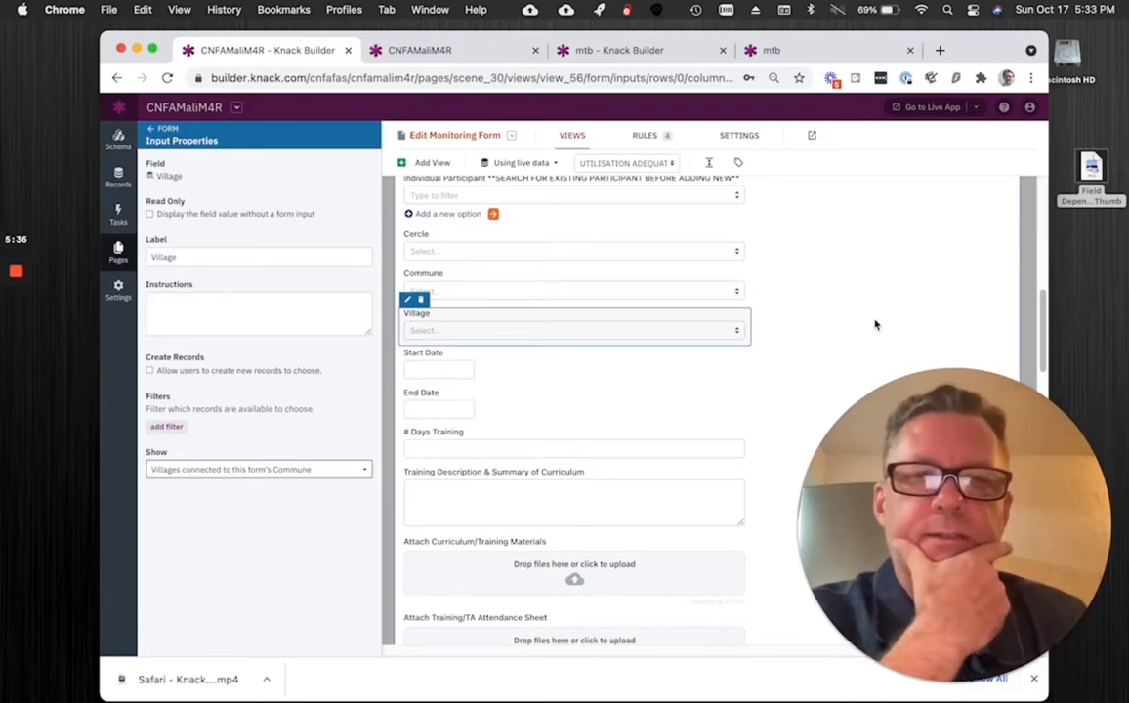
click(150, 130)
click(150, 130)
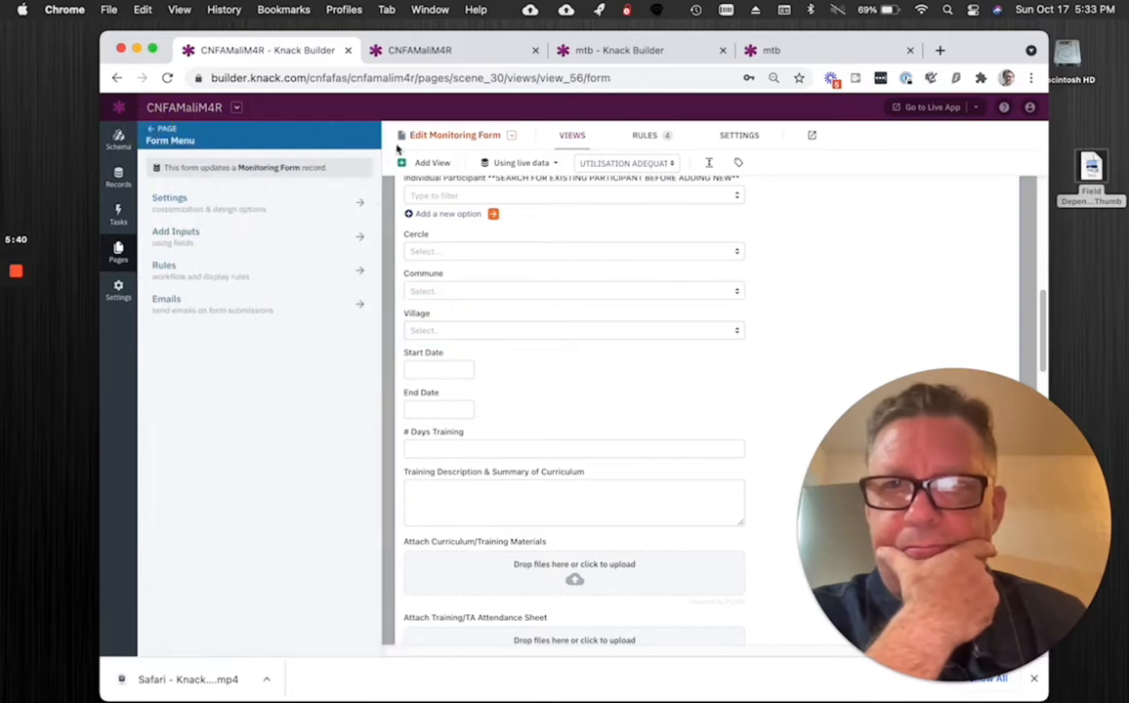
Bring up the view types that can be added, then reopen the Commune input's properties to review its Show setting
click(437, 162)
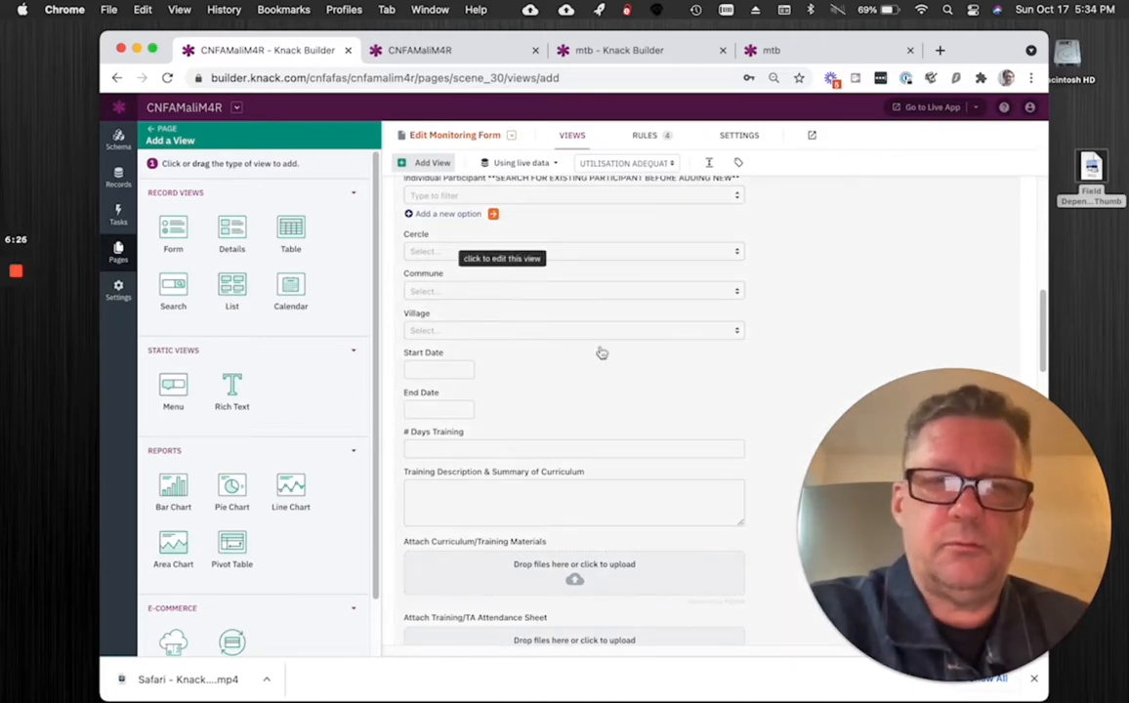
click(500, 290)
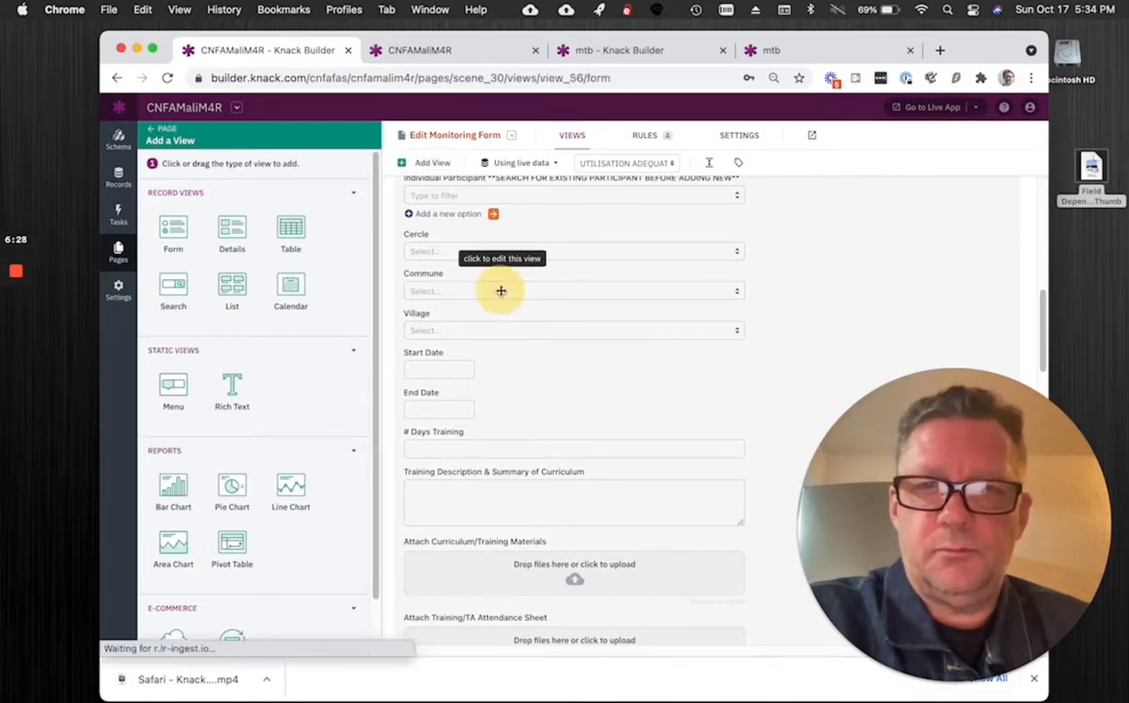
click(480, 291)
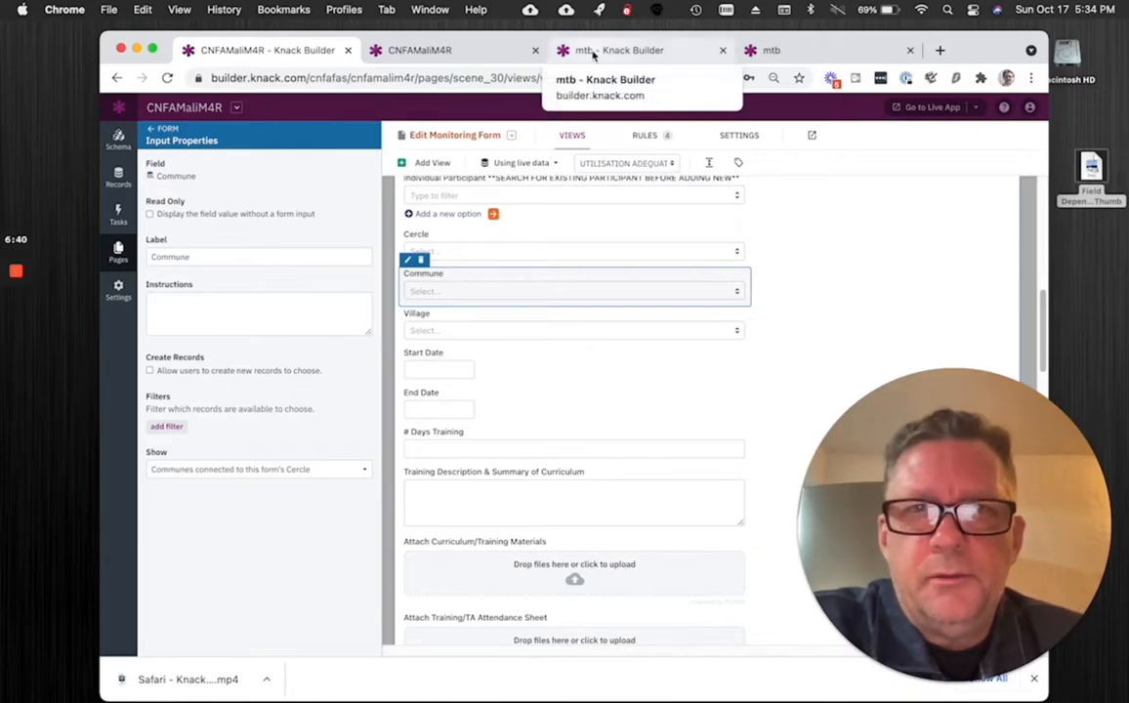
Switch to the mtb live app and open the Add Hours form from the work order details
click(593, 54)
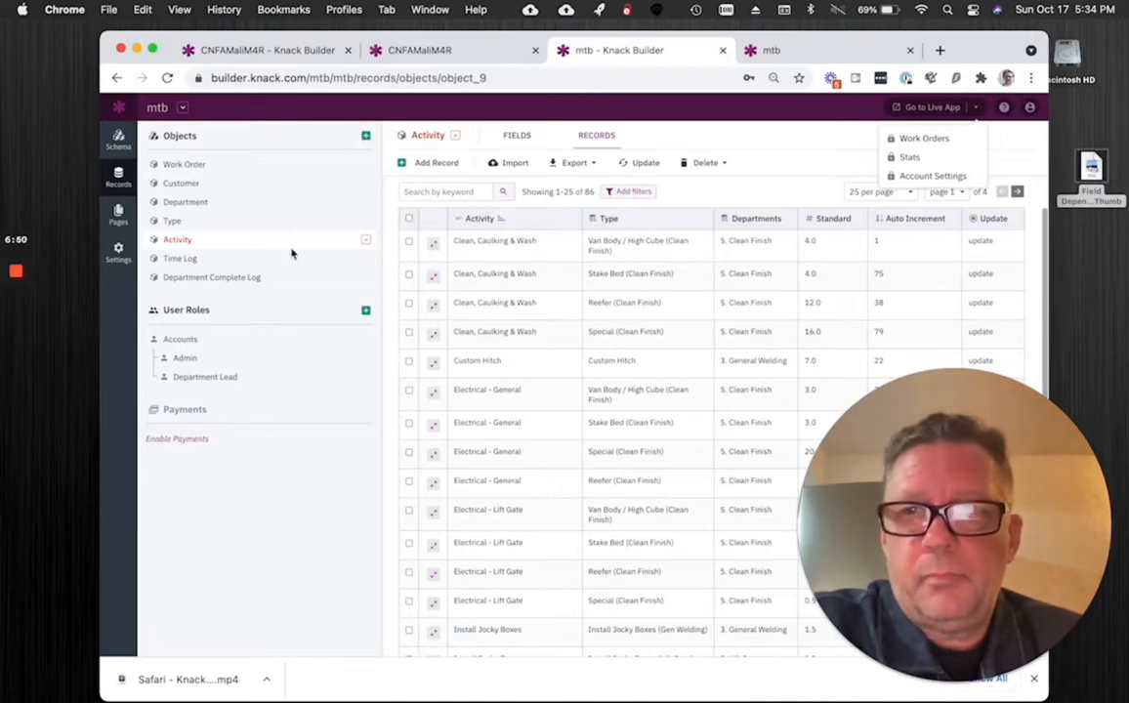
click(752, 50)
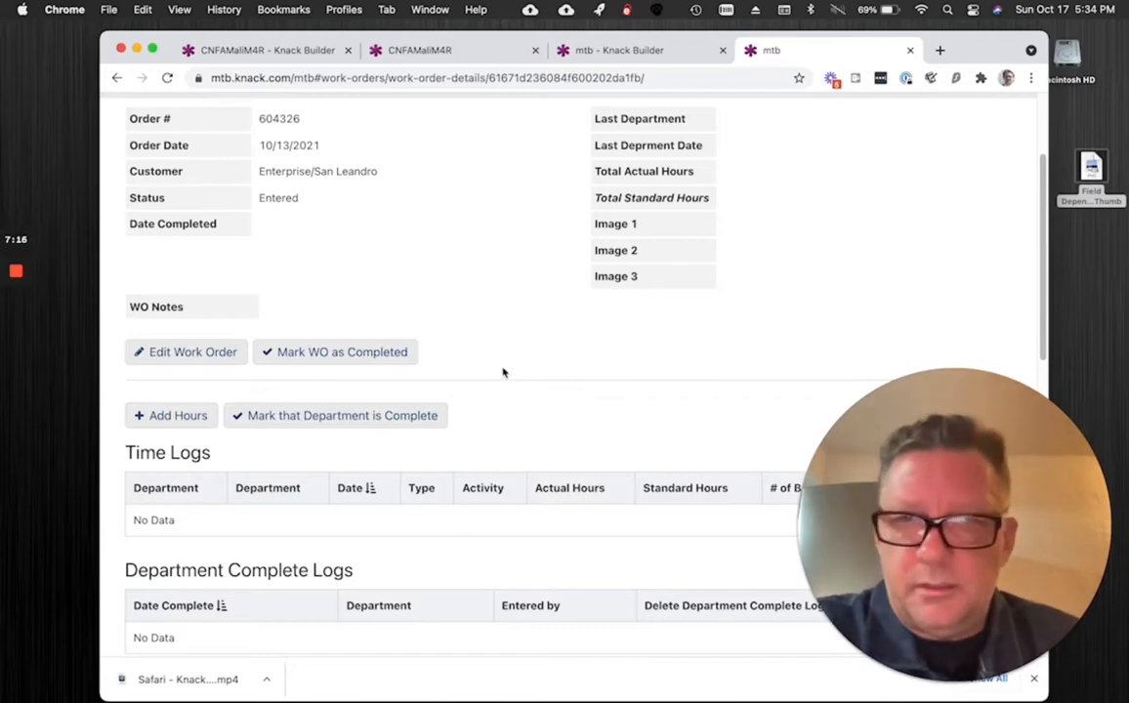
click(158, 420)
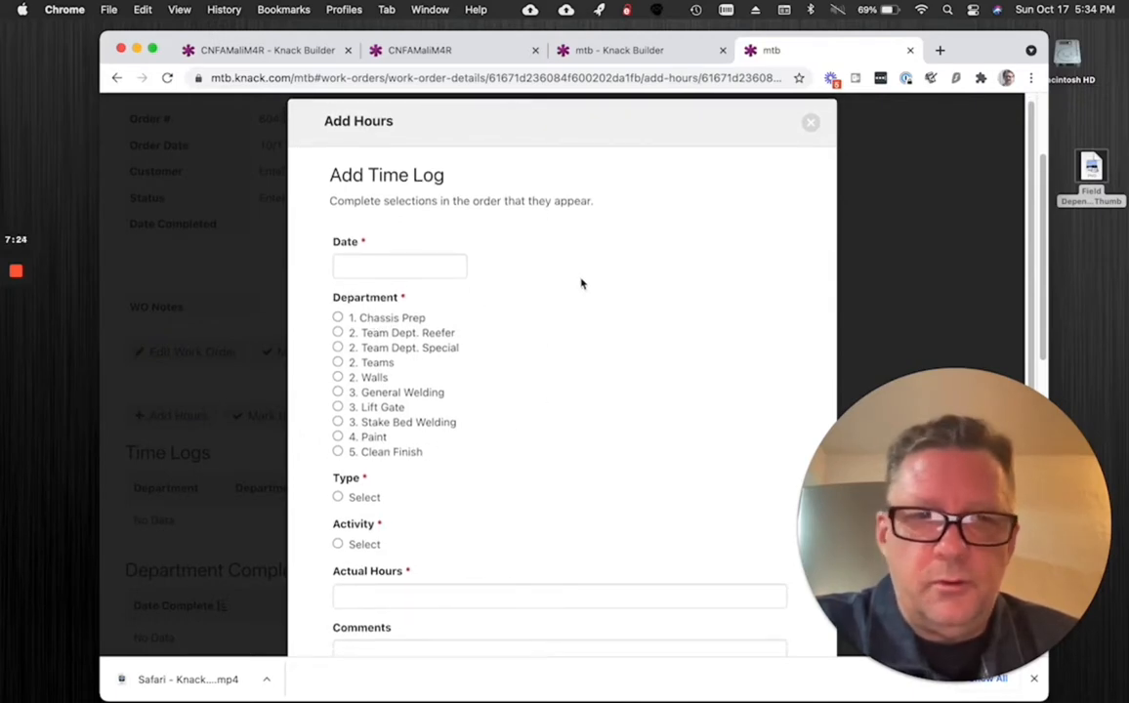
scroll(463, 330, down, 1)
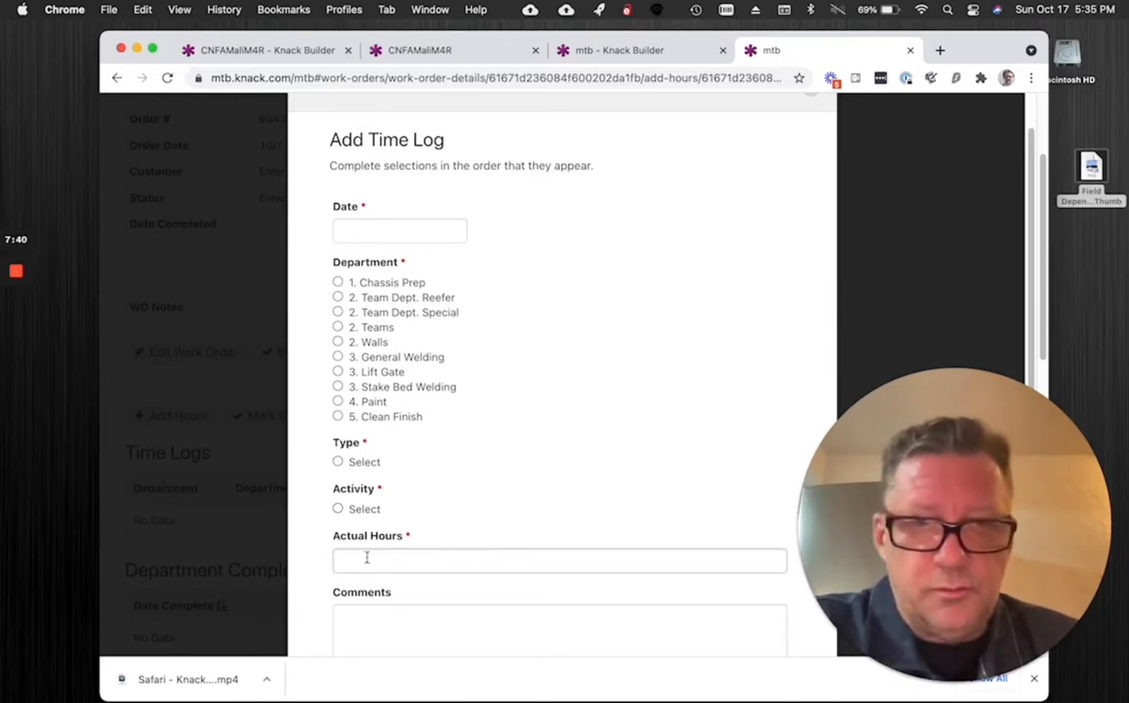
Select department 1. Chassis Prep and compare activities for High Cube, Stake Bed and Other types, leaving High Cube (Chassis) selected
click(377, 285)
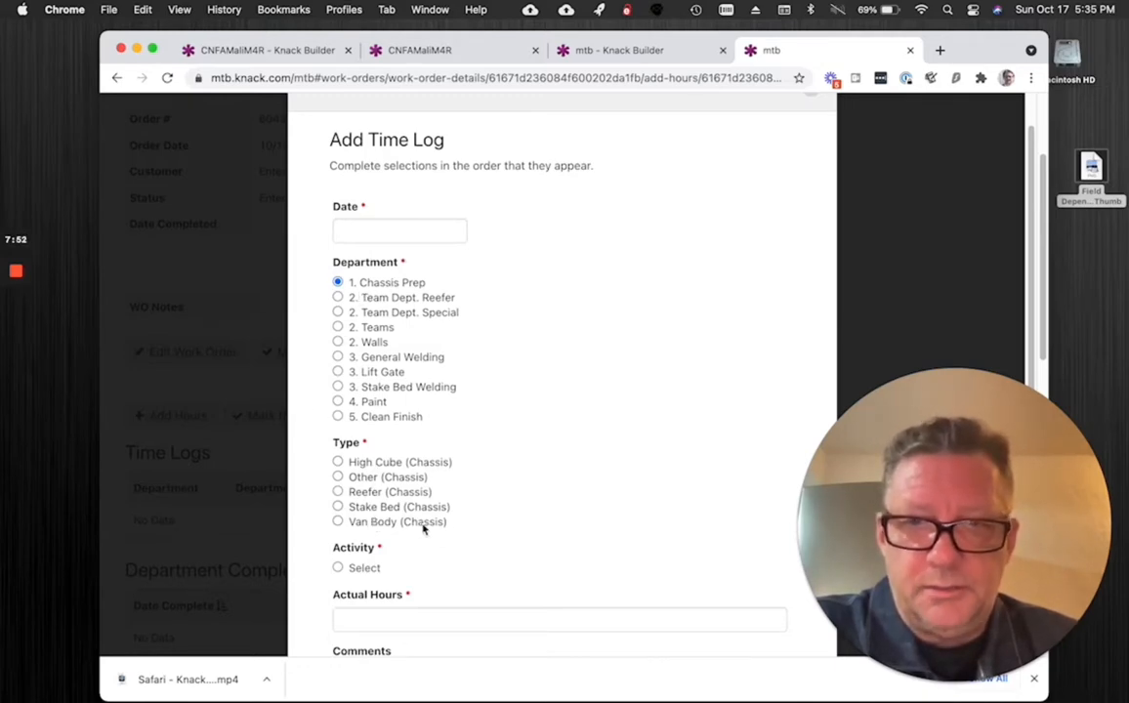
click(360, 463)
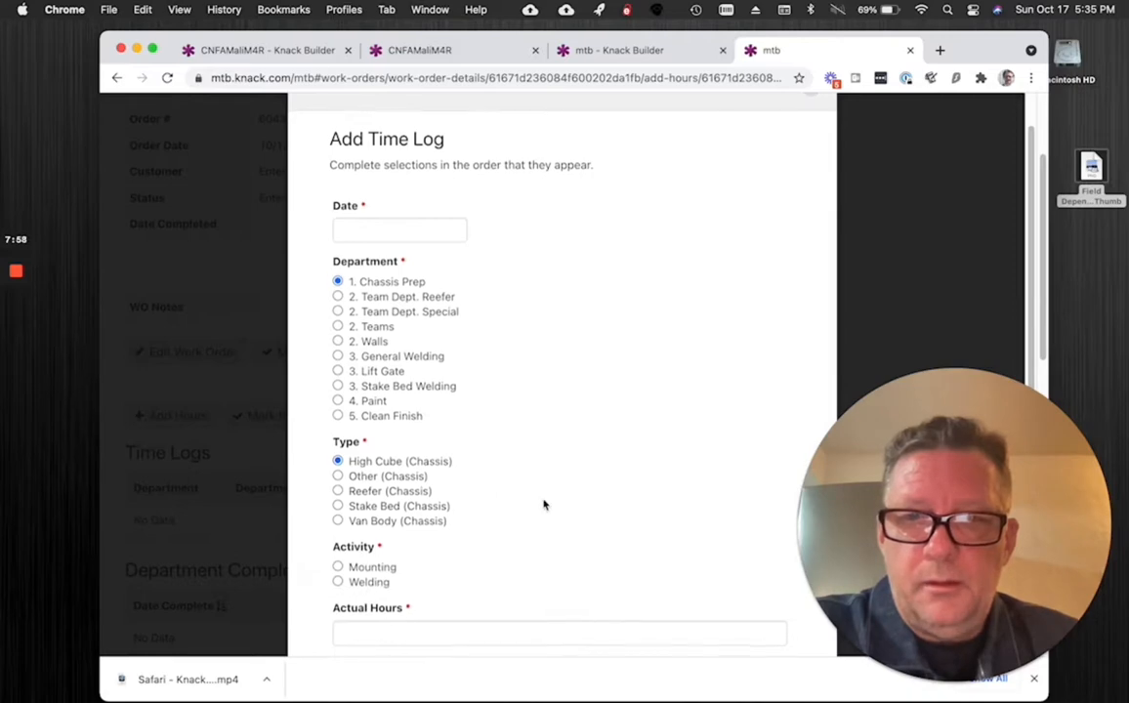
scroll(459, 547, down, 1)
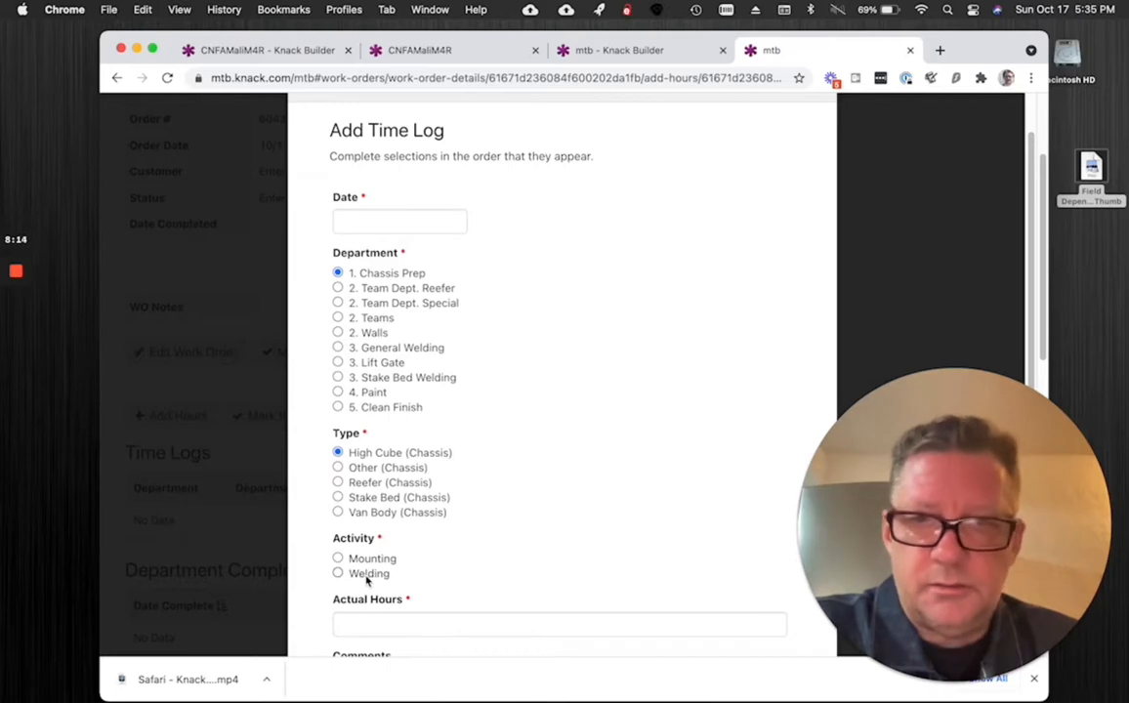
click(365, 497)
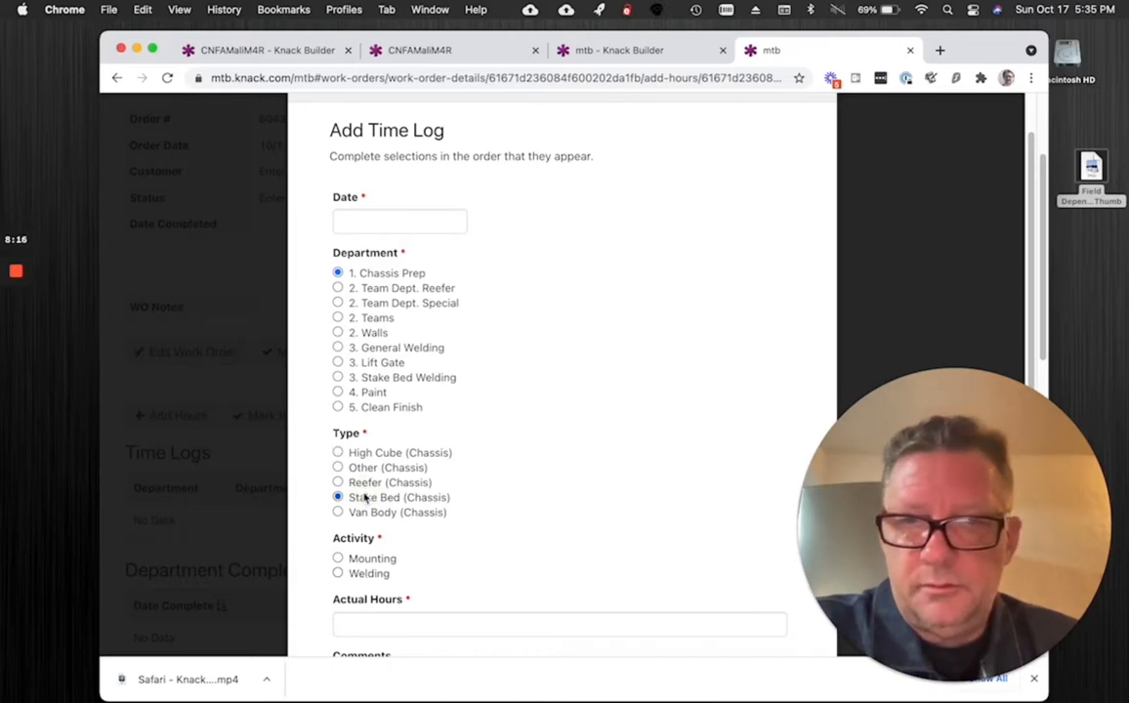
click(365, 471)
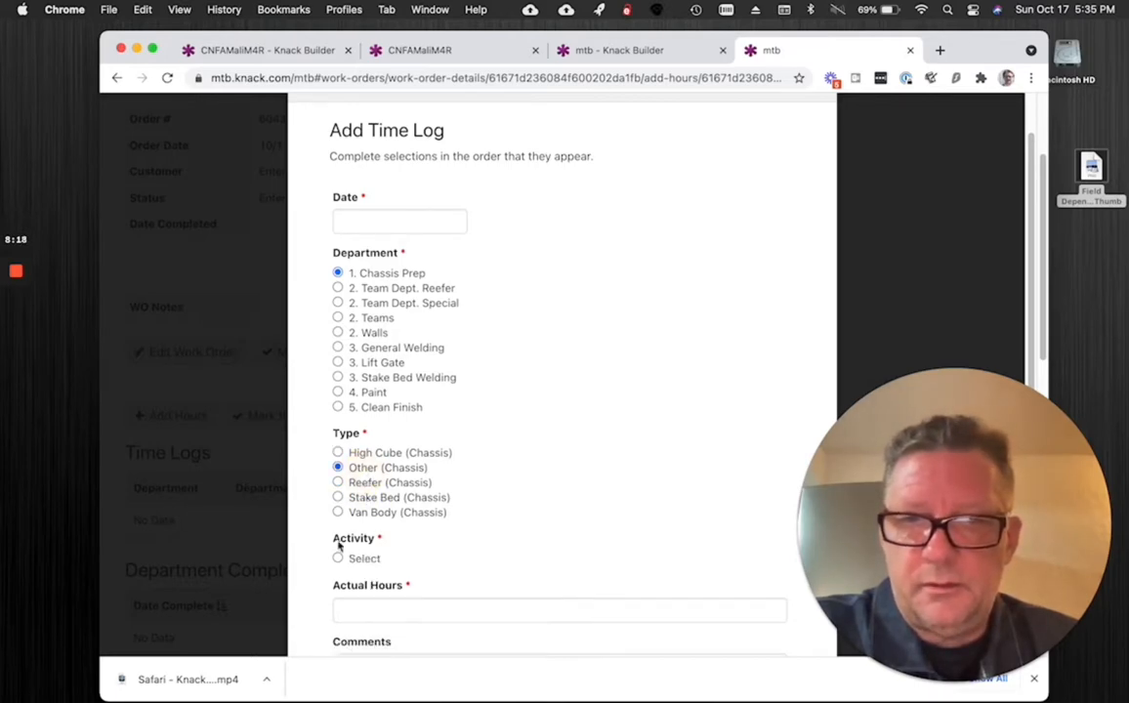
click(375, 454)
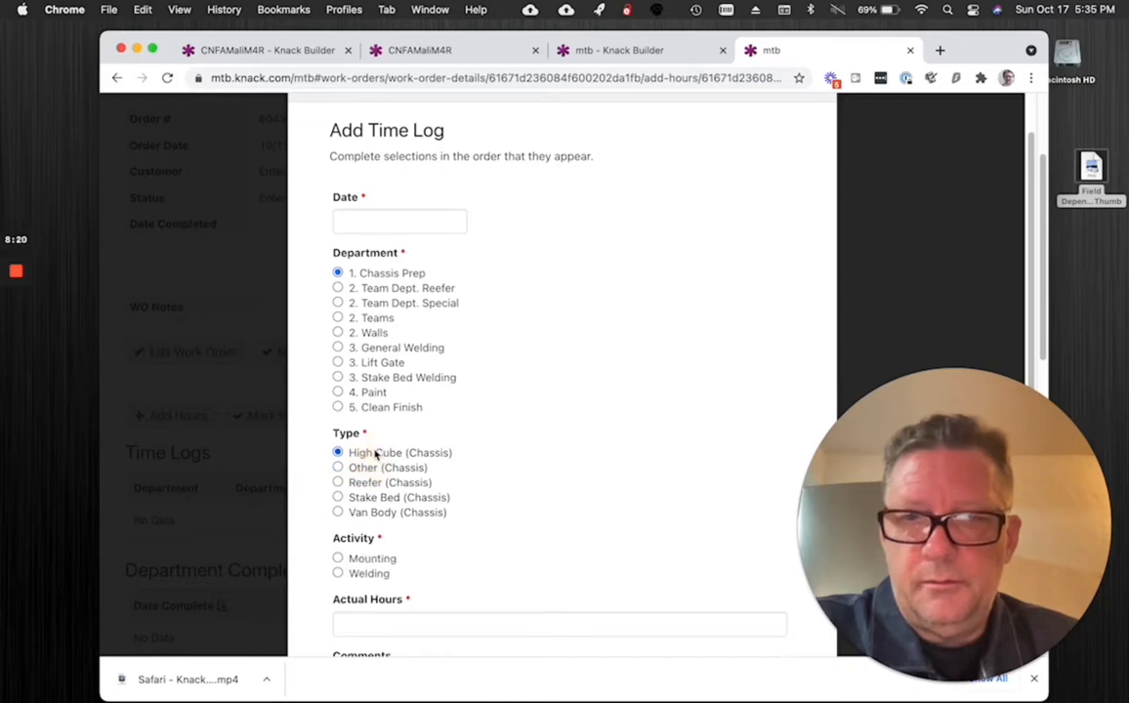
In the mtb Knack Builder, examine the Department records and the Type records with their connected departments
click(589, 54)
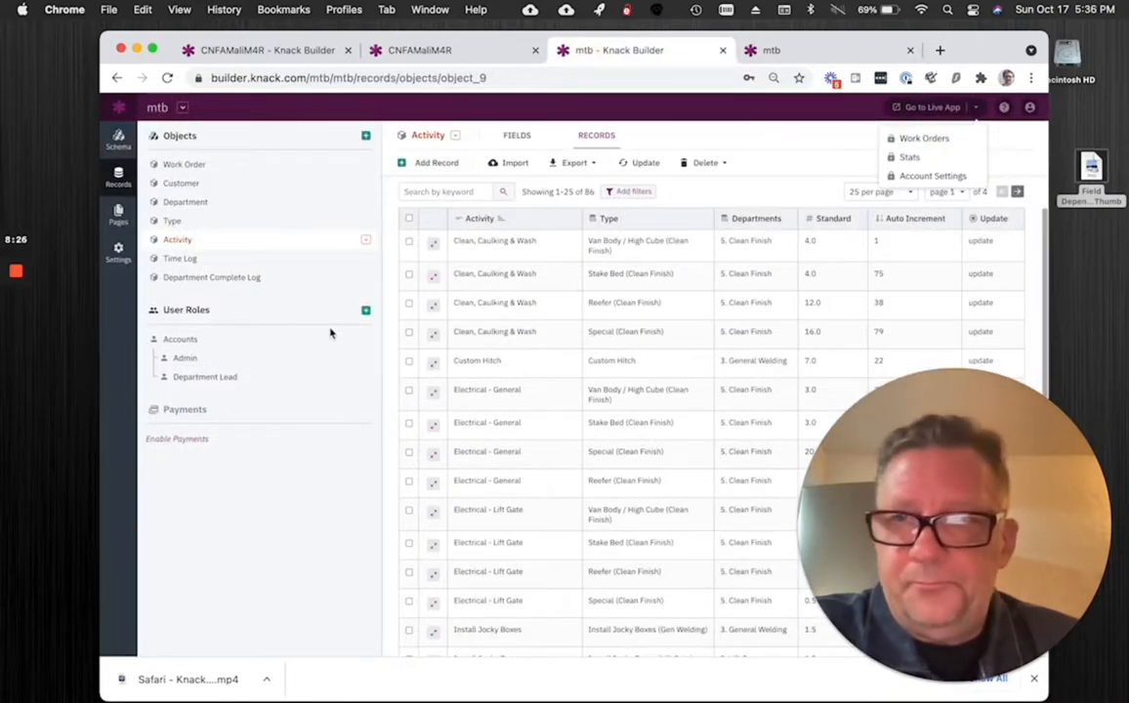
click(172, 222)
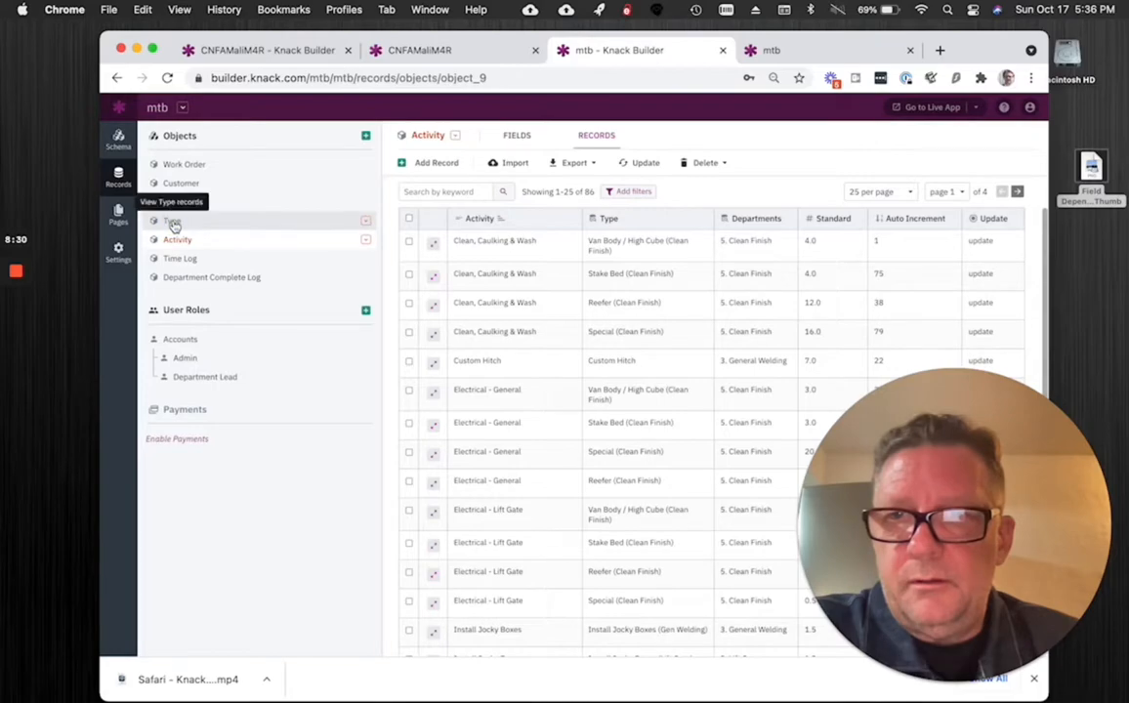
click(195, 202)
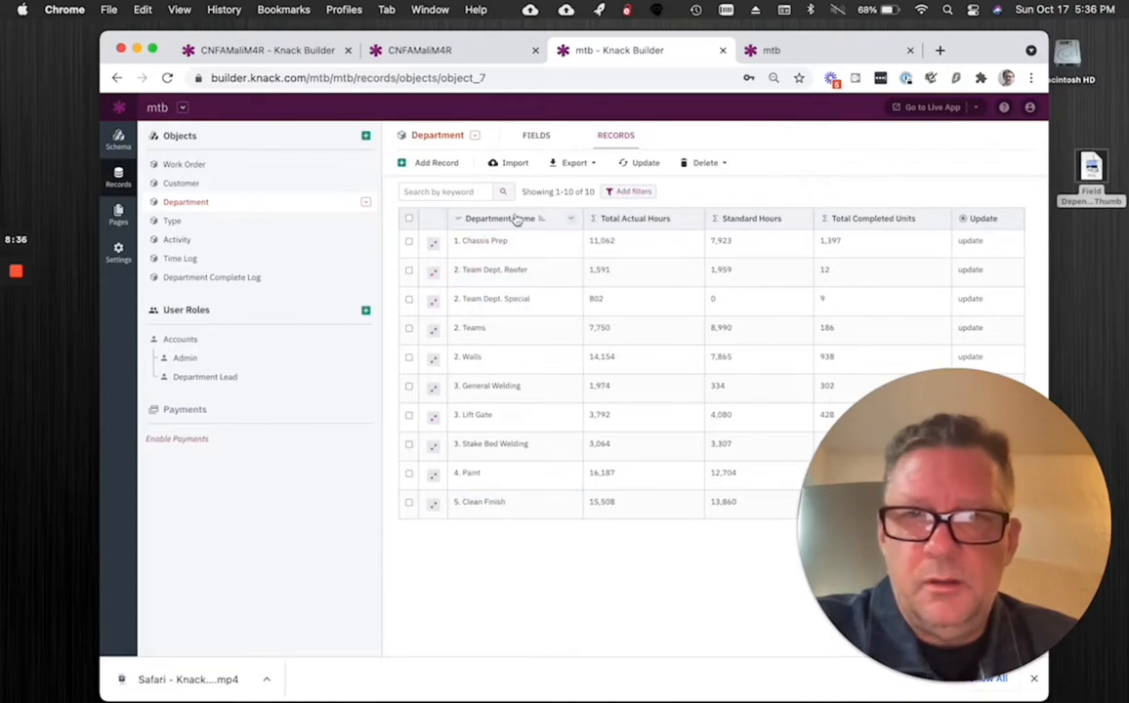
click(170, 222)
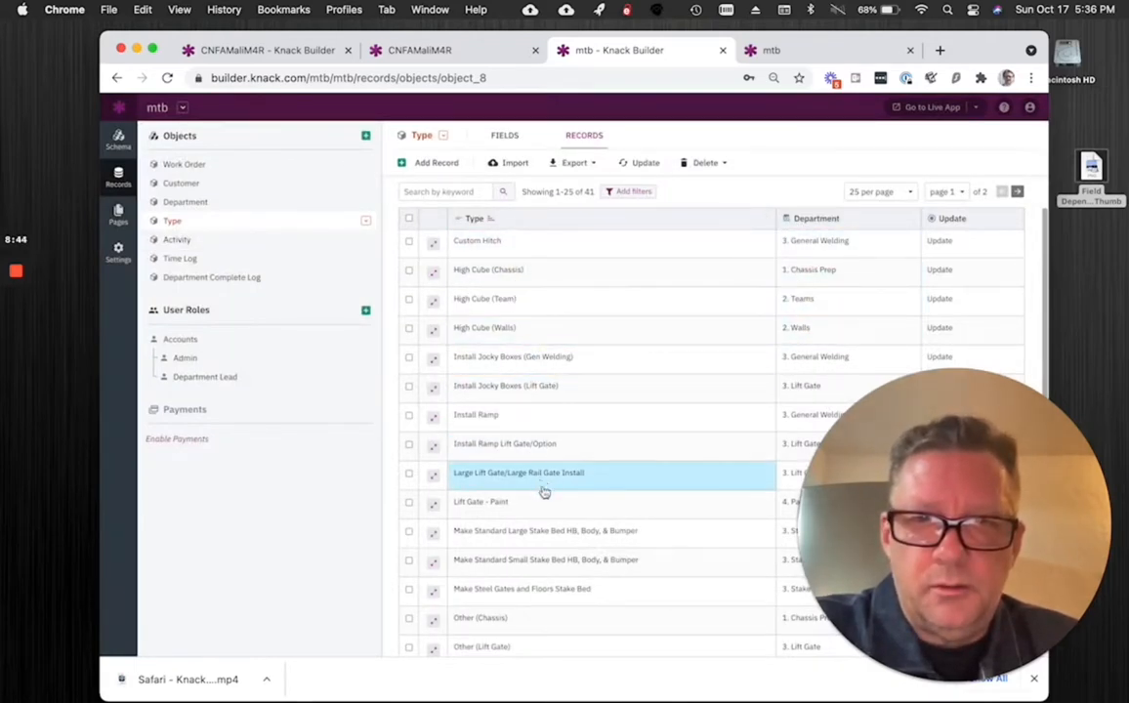
scroll(559, 532, down, 5)
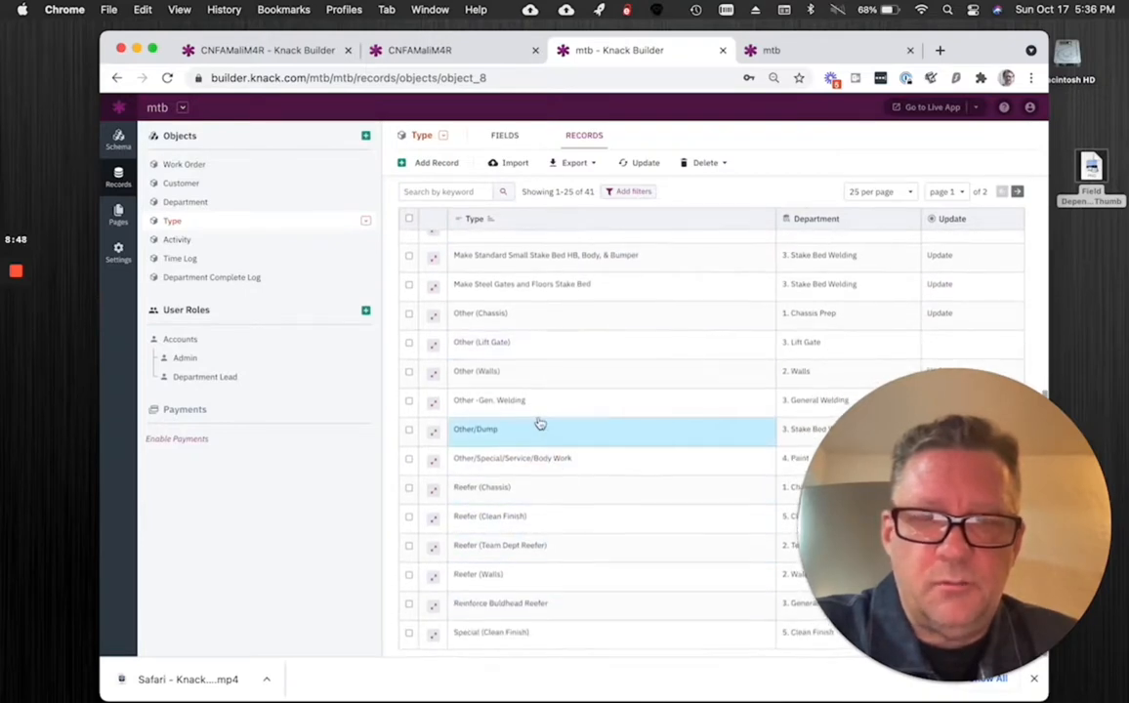
scroll(538, 424, up, 5)
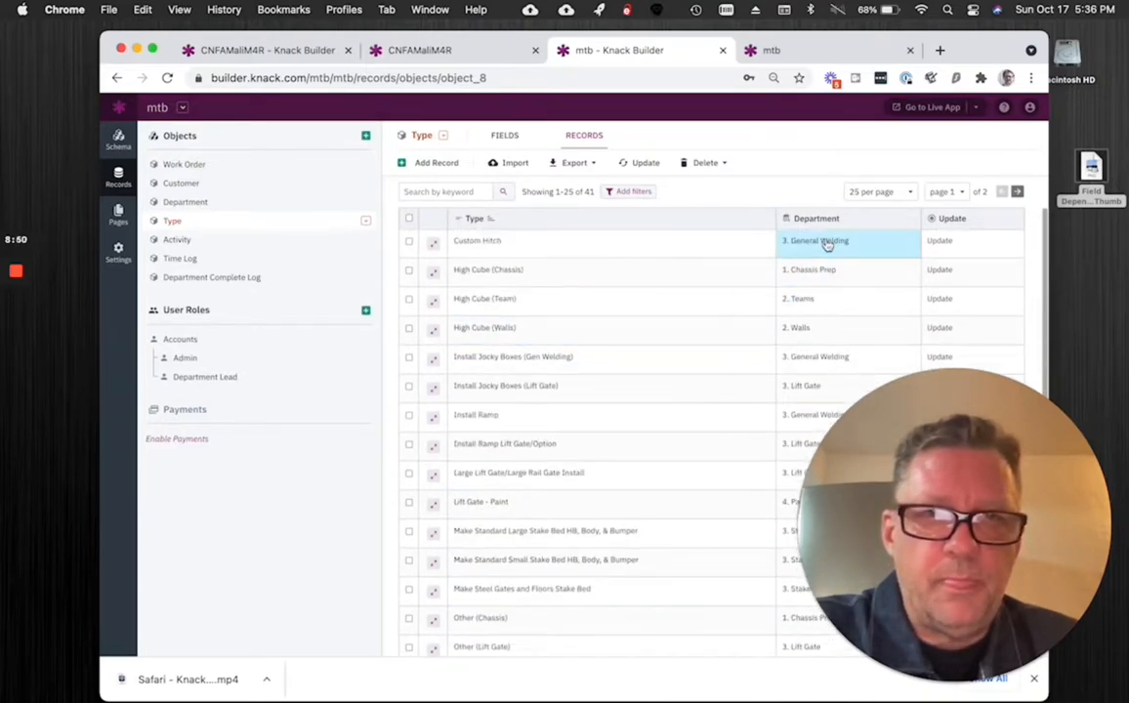